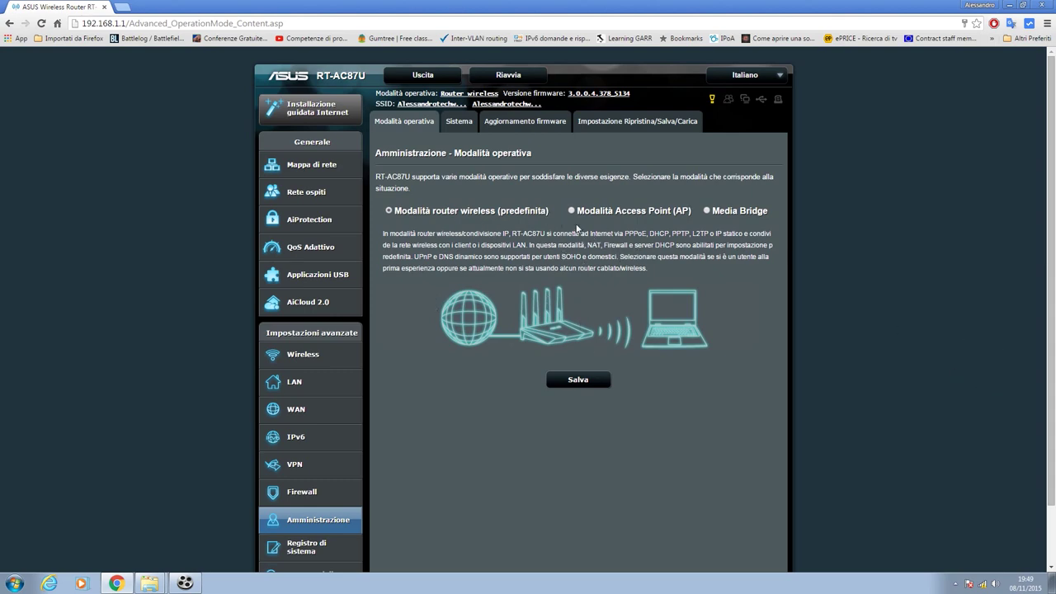
# Compare the descriptions of the Modalità Access Point (AP) and Media Bridge operation modes without saving a change.
pyautogui.click(602, 213)
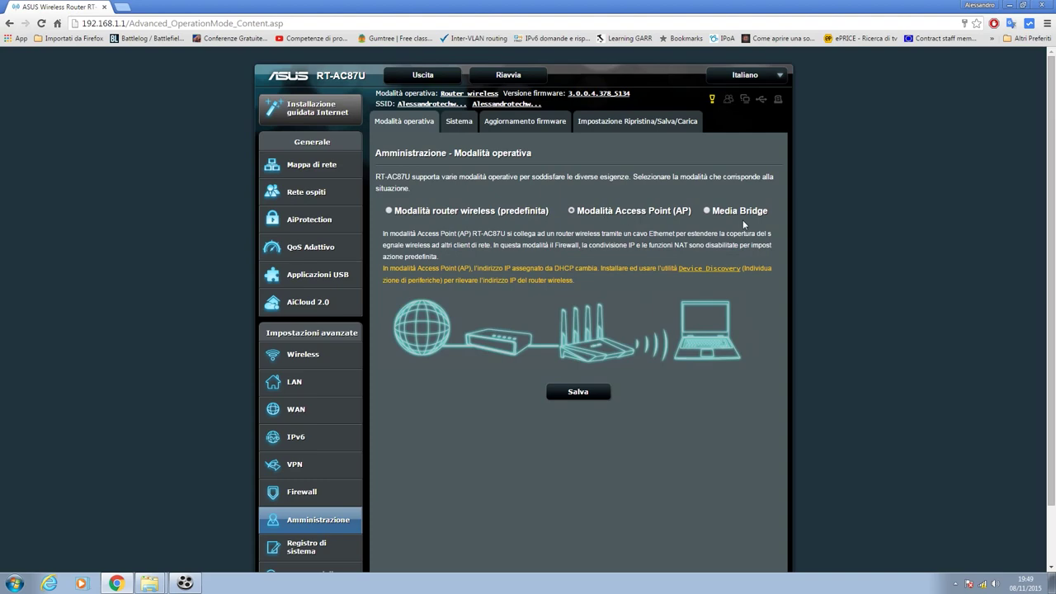
pyautogui.click(707, 211)
pyautogui.click(573, 210)
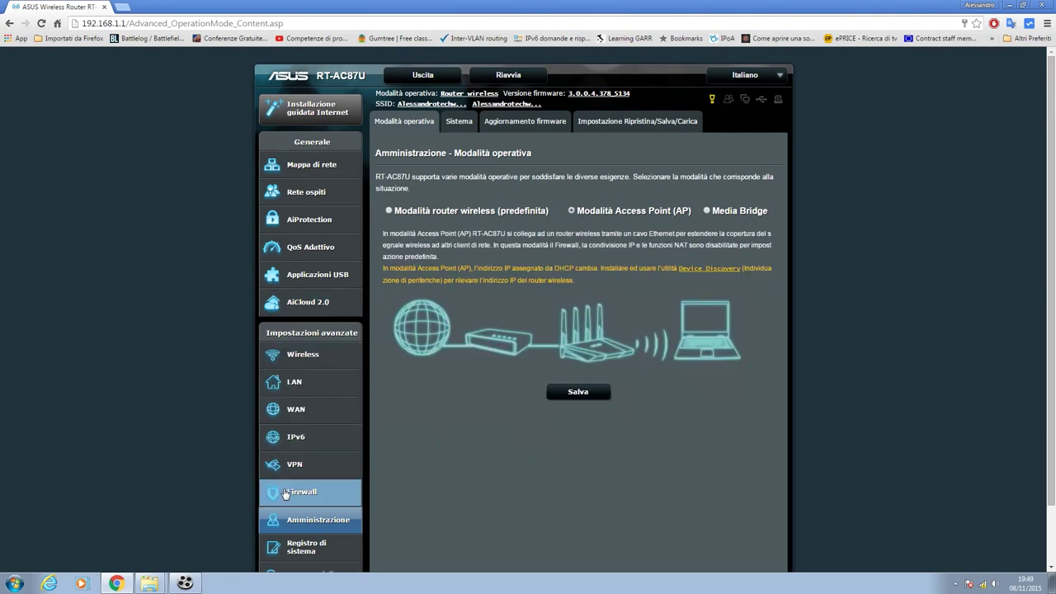
pyautogui.scroll(-1, 307, 472)
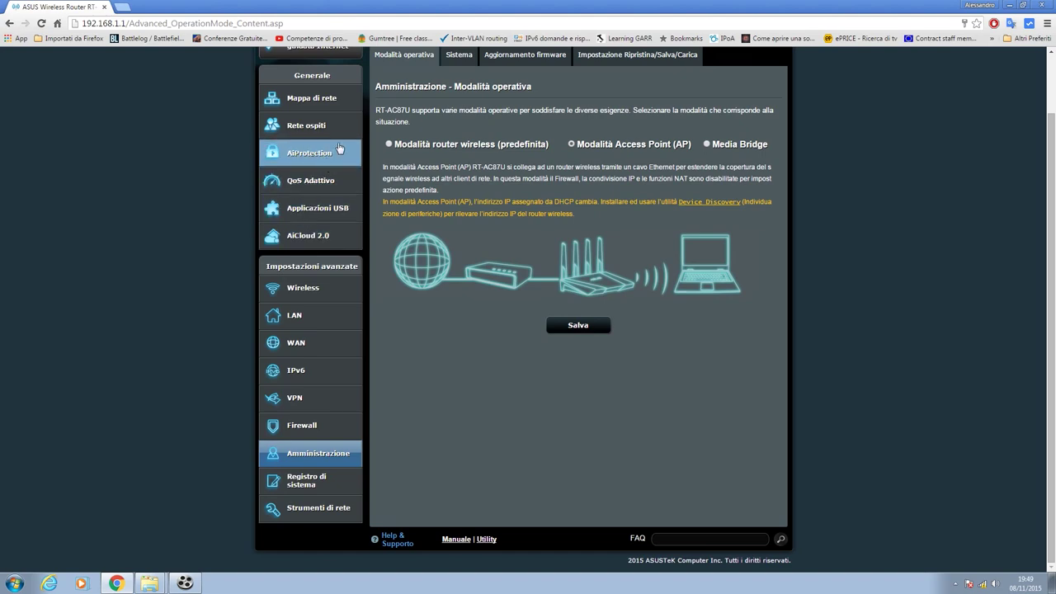
pyautogui.scroll(1, 471, 328)
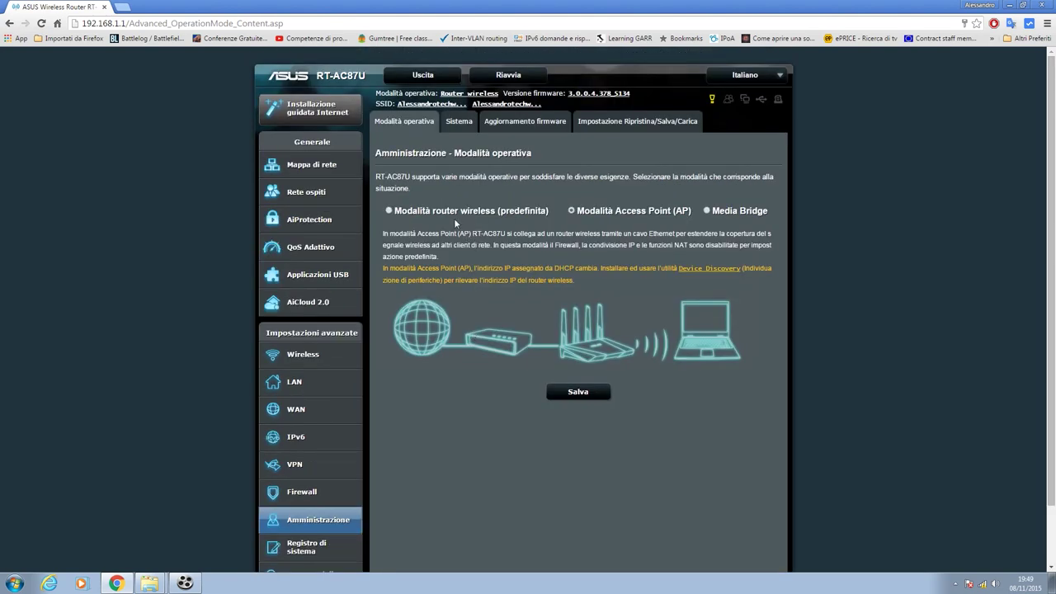
# Review the router's Sistema administration settings, including the access credentials and the miscellaneous options.
pyautogui.click(457, 122)
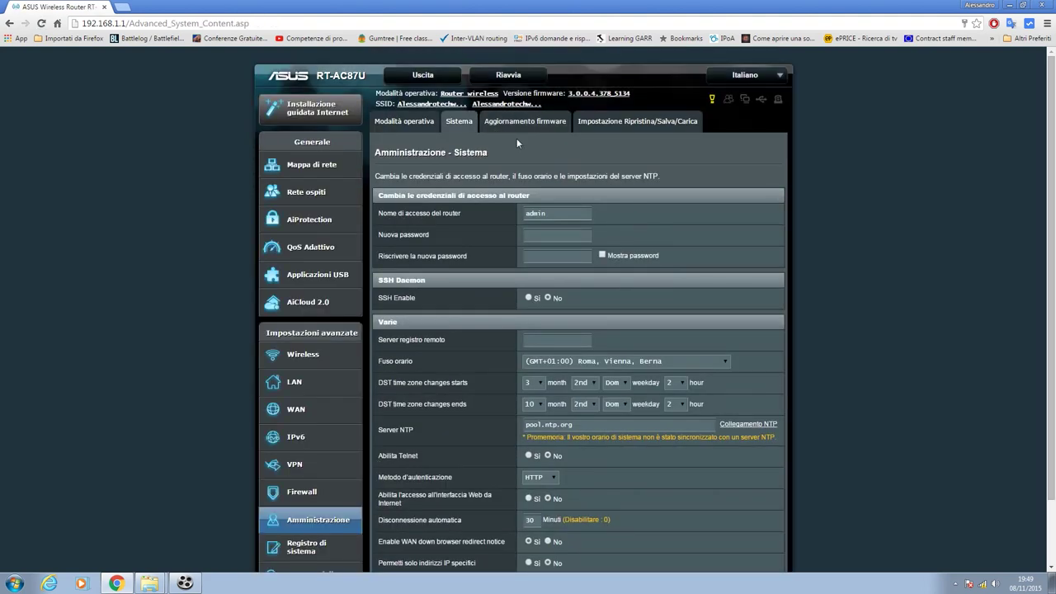
pyautogui.scroll(-1, 509, 313)
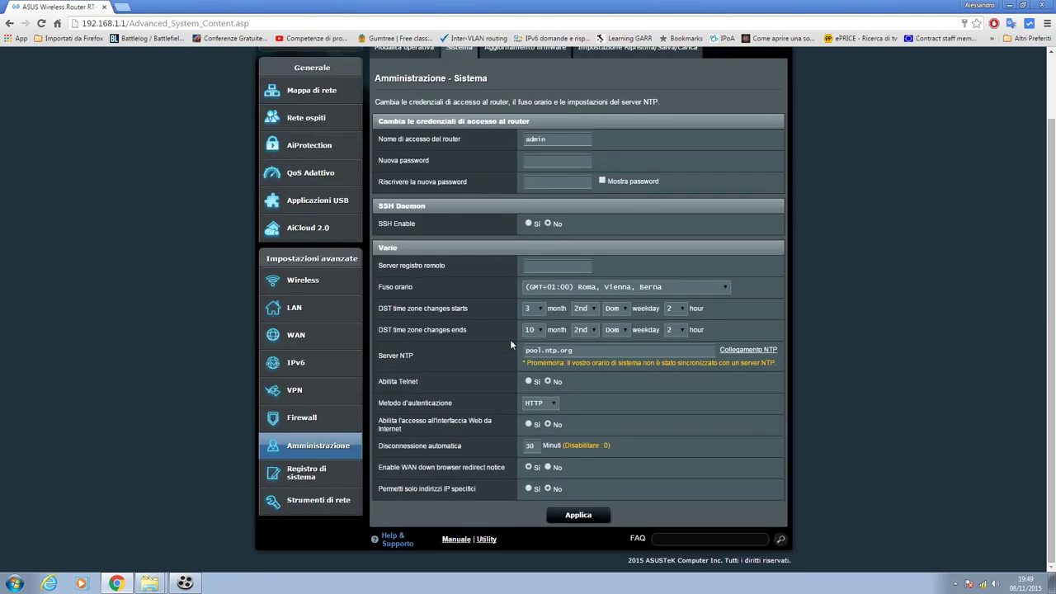
pyautogui.scroll(1, 520, 313)
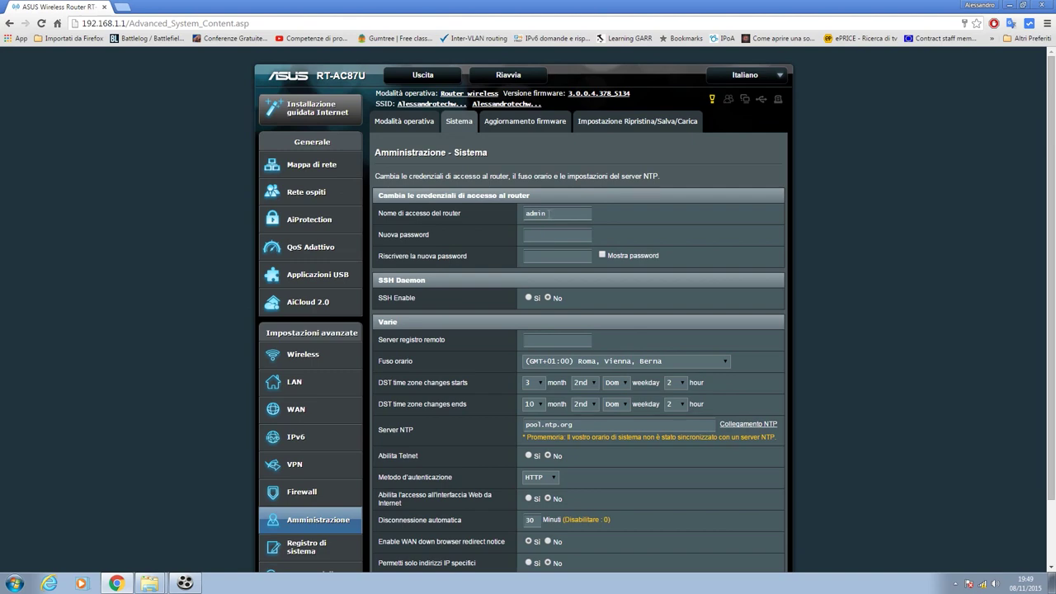
pyautogui.click(555, 234)
pyautogui.click(591, 198)
# View the Aggiornamento firmware page and the administration page for restoring, saving and loading the router settings.
pyautogui.click(526, 122)
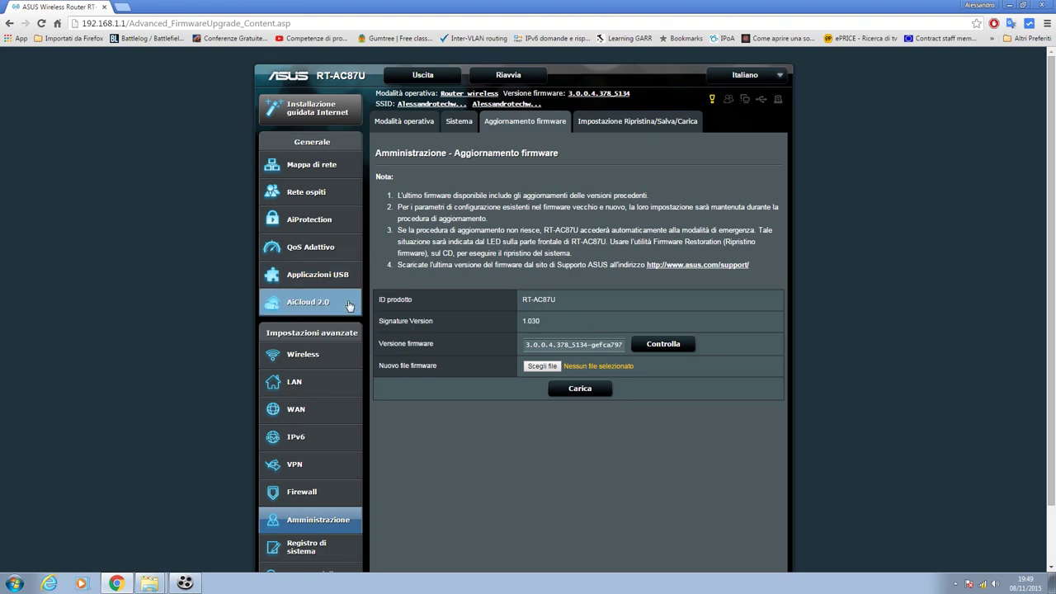
pyautogui.click(612, 121)
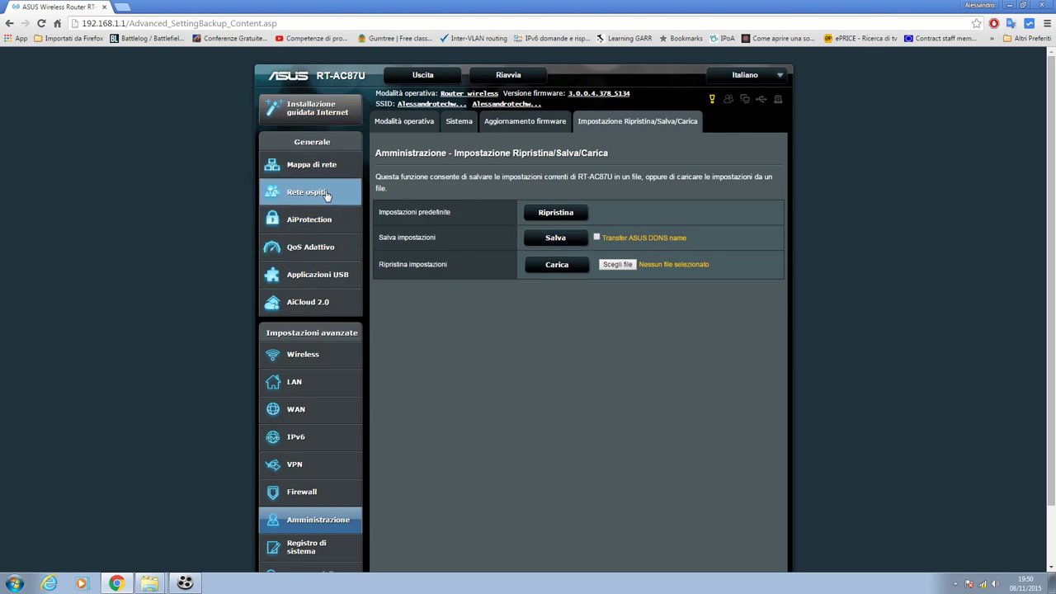
# Review the general wireless settings of the 2.4GHz band, including its control channel options, and those of the 5GHz band.
pyautogui.click(302, 357)
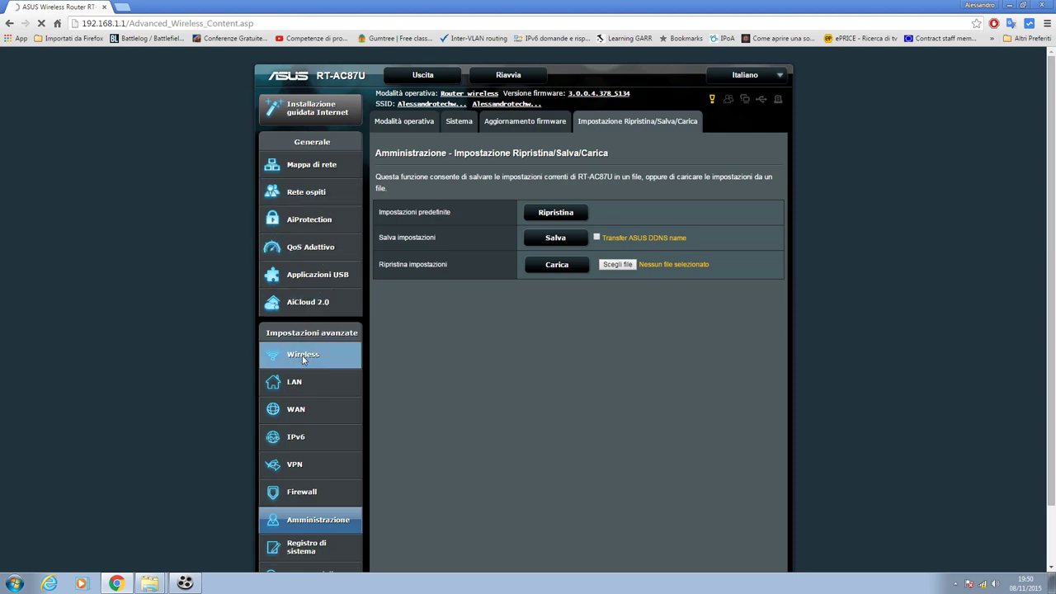
pyautogui.click(540, 198)
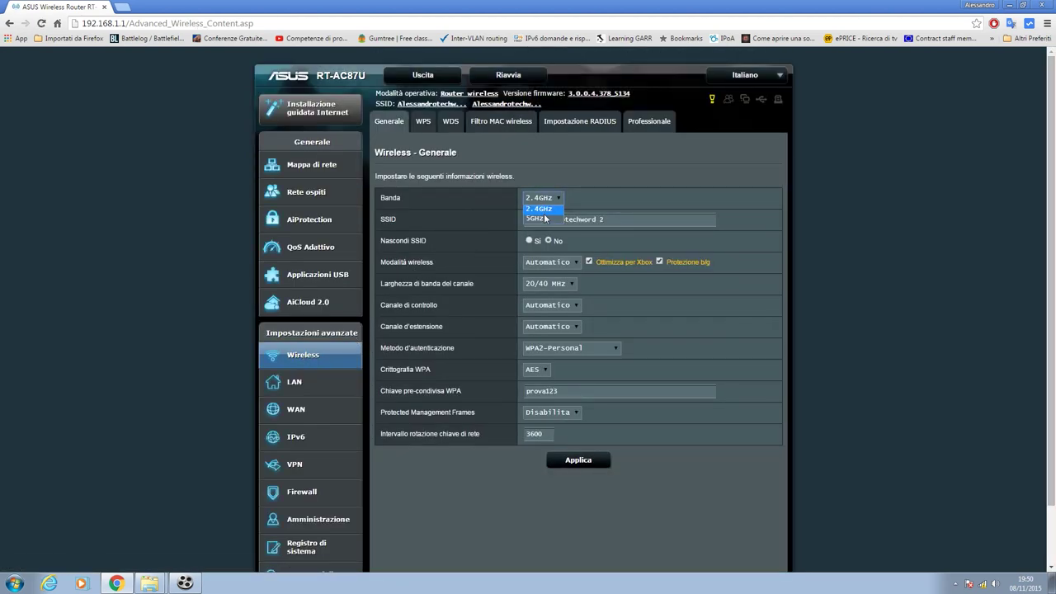
pyautogui.click(540, 209)
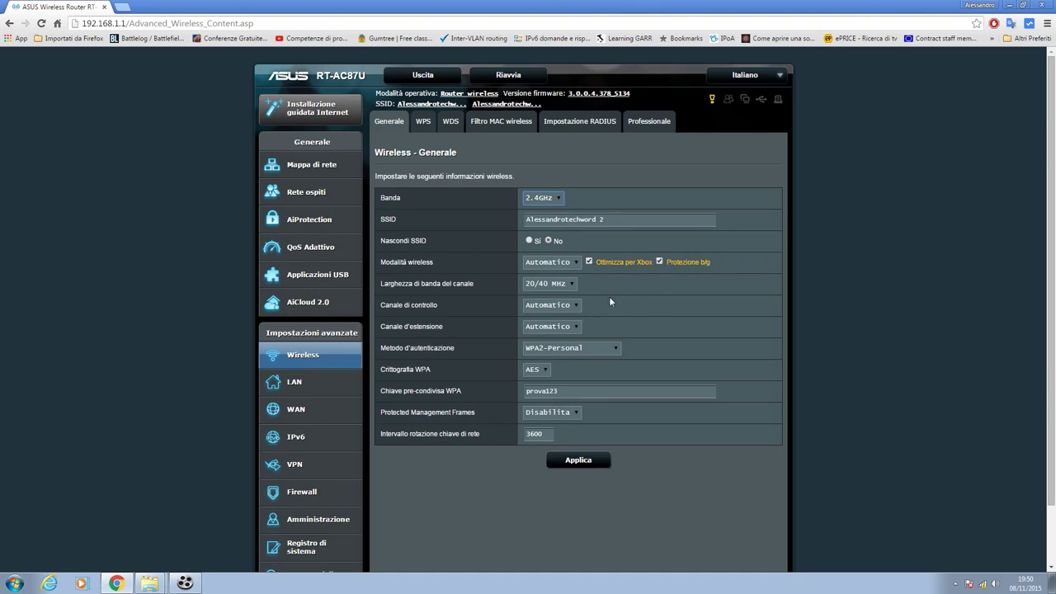
pyautogui.click(551, 306)
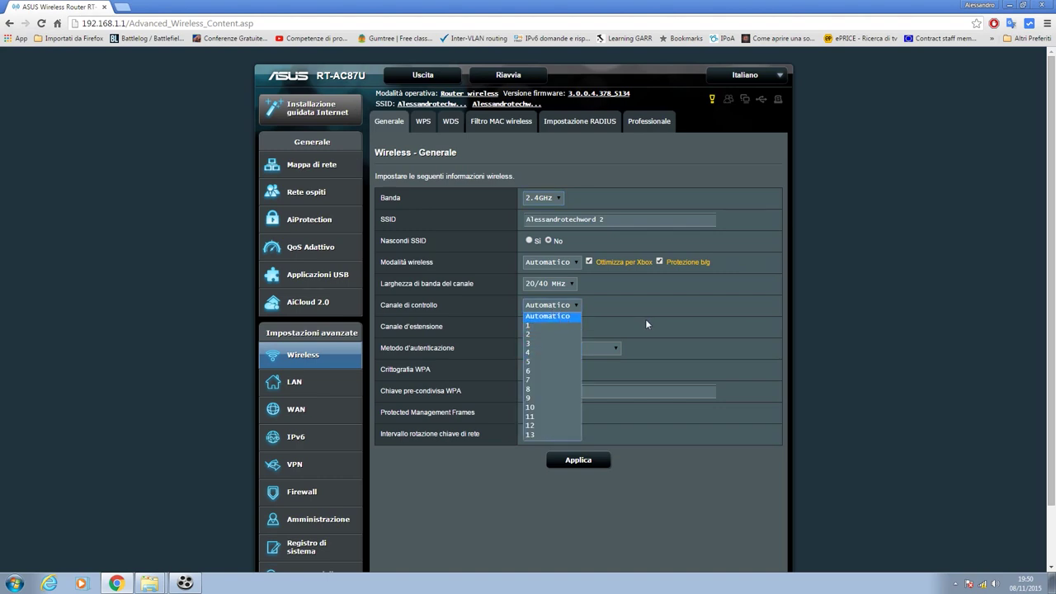
pyautogui.click(646, 323)
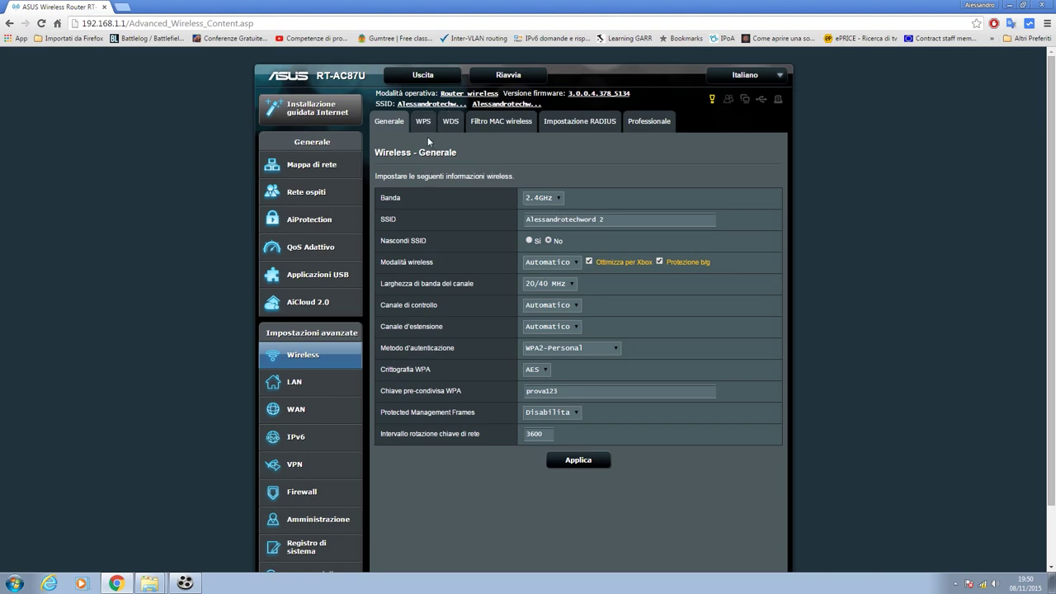
pyautogui.click(551, 199)
pyautogui.click(549, 219)
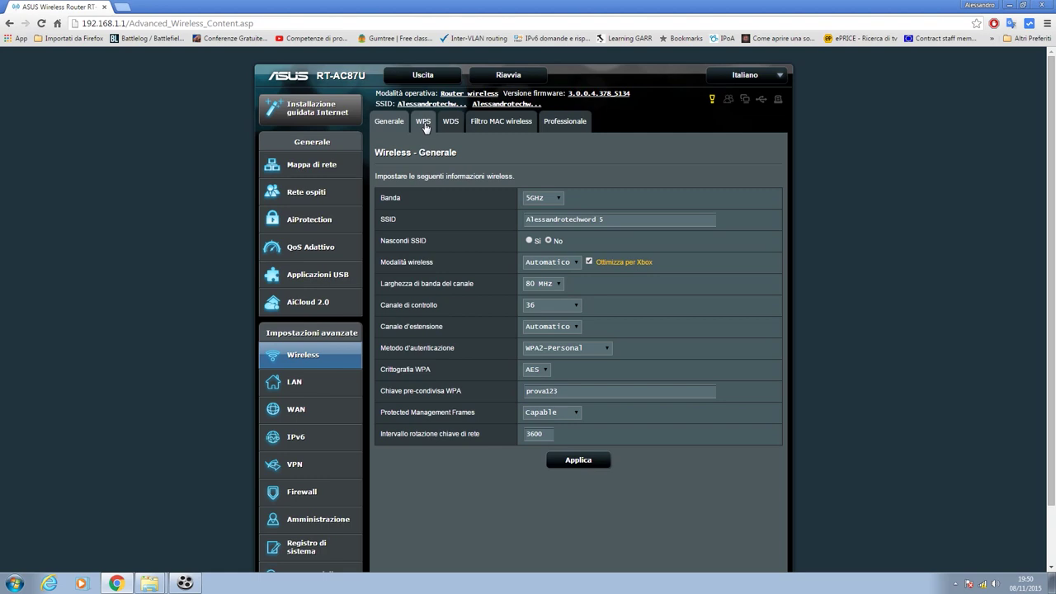
# View the wireless WPS settings and the WDS bridge settings.
pyautogui.click(424, 125)
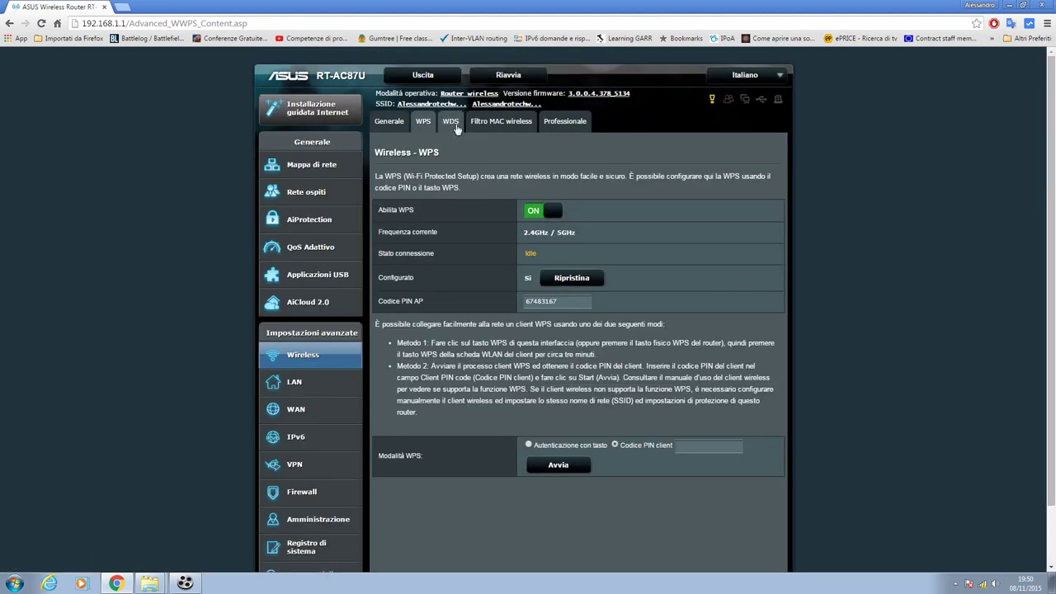
pyautogui.click(457, 125)
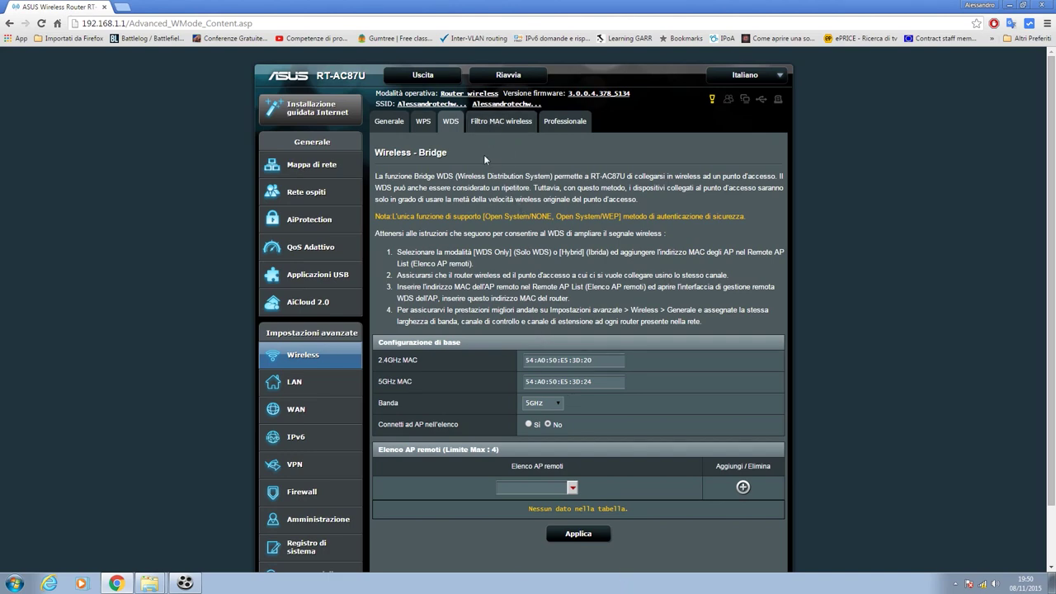
# Try enabling the wireless MAC filter, switching its mode to Rifiuta and back to Accetta without applying.
pyautogui.click(498, 121)
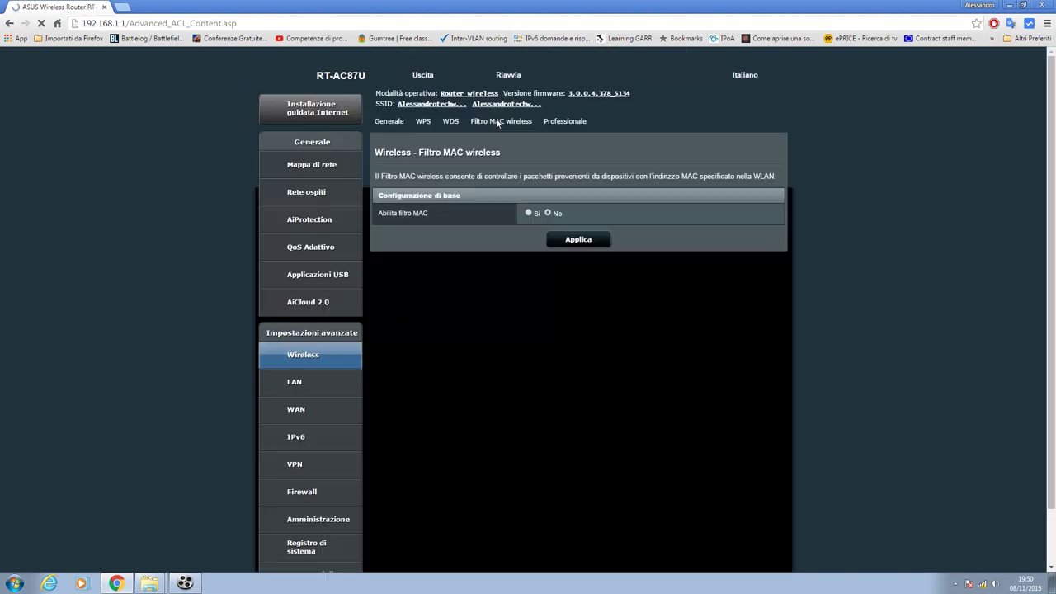
pyautogui.click(527, 216)
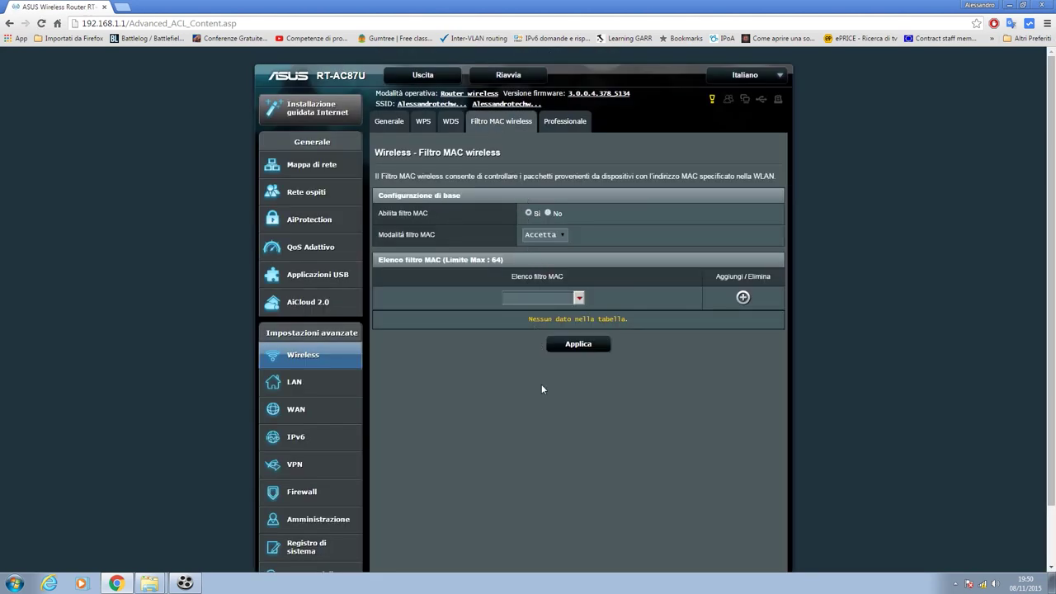
pyautogui.click(541, 235)
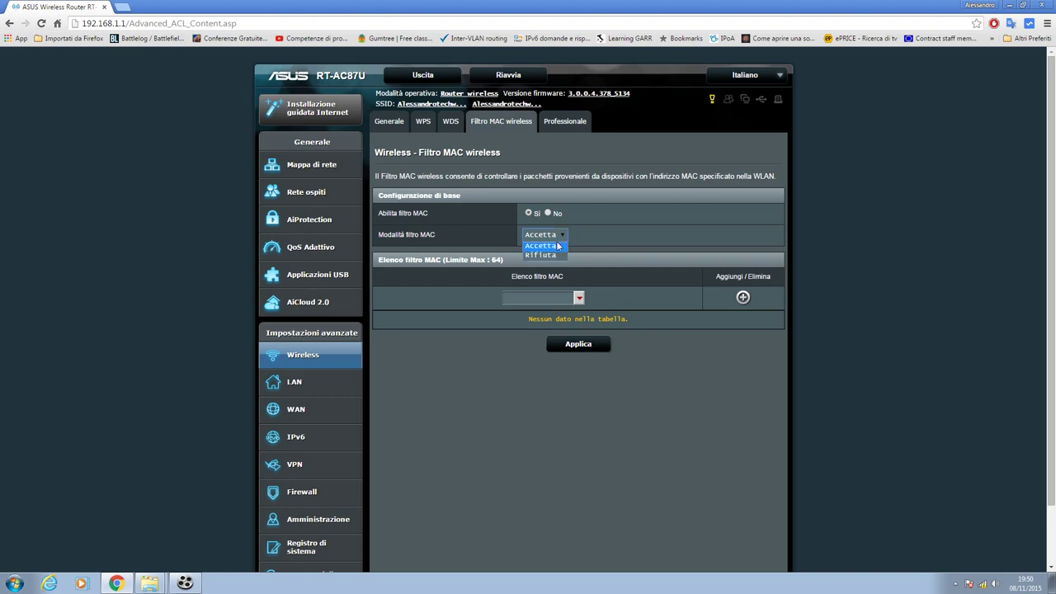
pyautogui.click(552, 255)
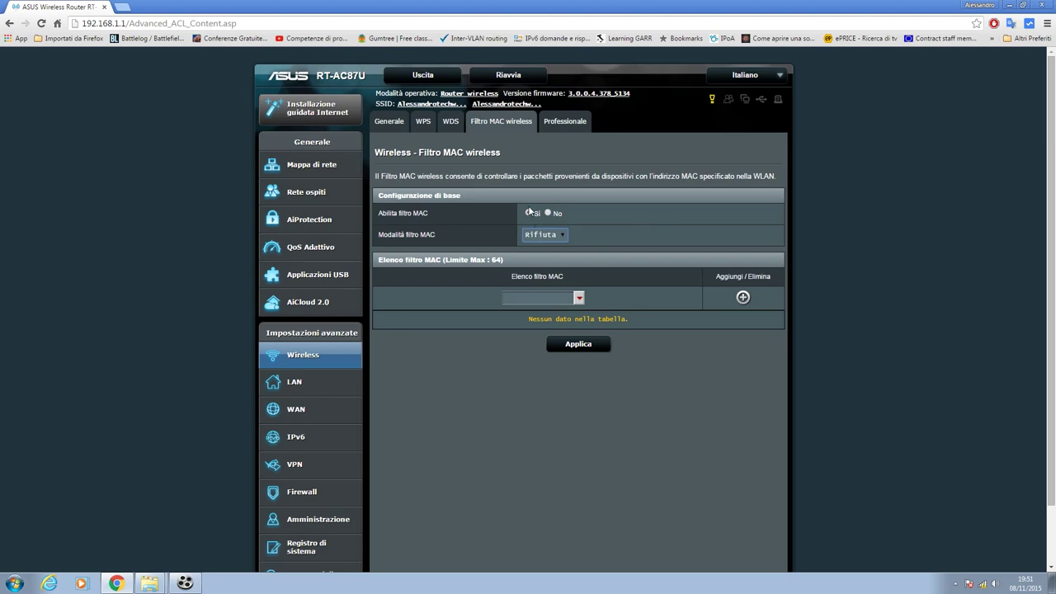
pyautogui.click(544, 235)
pyautogui.click(545, 246)
# In the 5GHz Professionale wireless settings, try enabling AP isolation and lowering the Tx power to 91% before raising it again.
pyautogui.click(561, 122)
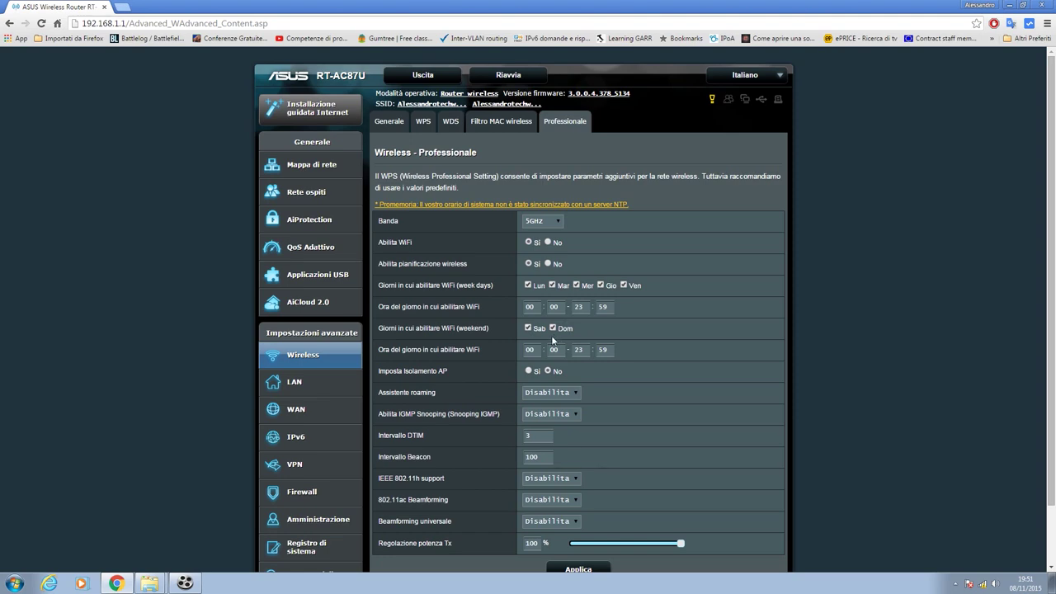
pyautogui.scroll(-1, 532, 370)
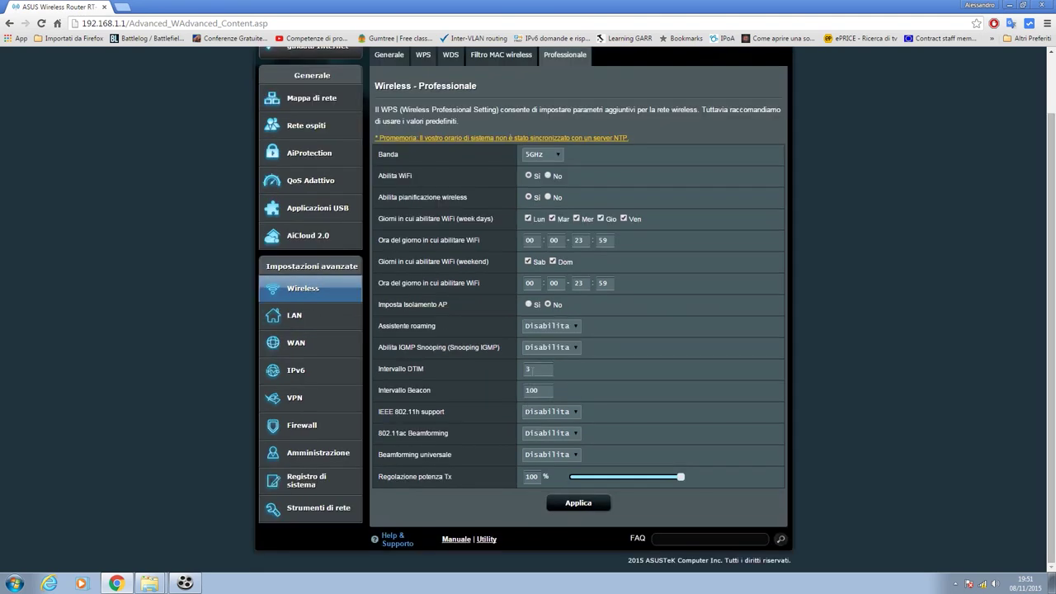
pyautogui.click(528, 304)
pyautogui.moveTo(457, 439); pyautogui.dragTo(401, 437)
pyautogui.click(459, 434)
pyautogui.click(454, 483)
pyautogui.moveTo(680, 479)
pyautogui.mouseDown()
pyautogui.moveTo(613, 483)
pyautogui.moveTo(668, 484)
pyautogui.mouseUp()
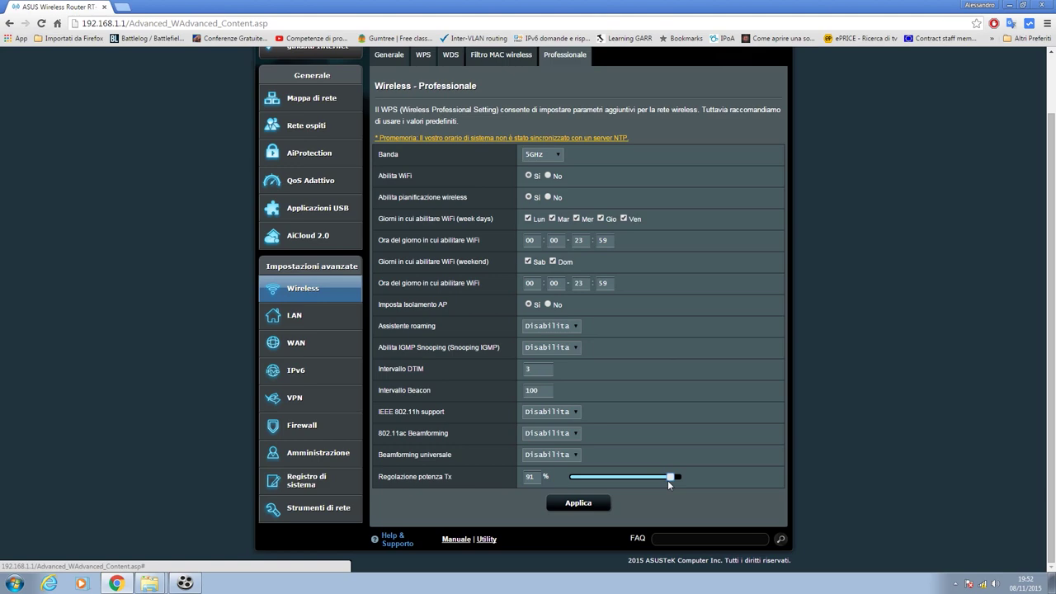
pyautogui.moveTo(668, 481)
pyautogui.mouseDown()
pyautogui.moveTo(640, 481)
pyautogui.moveTo(683, 482)
pyautogui.mouseUp()
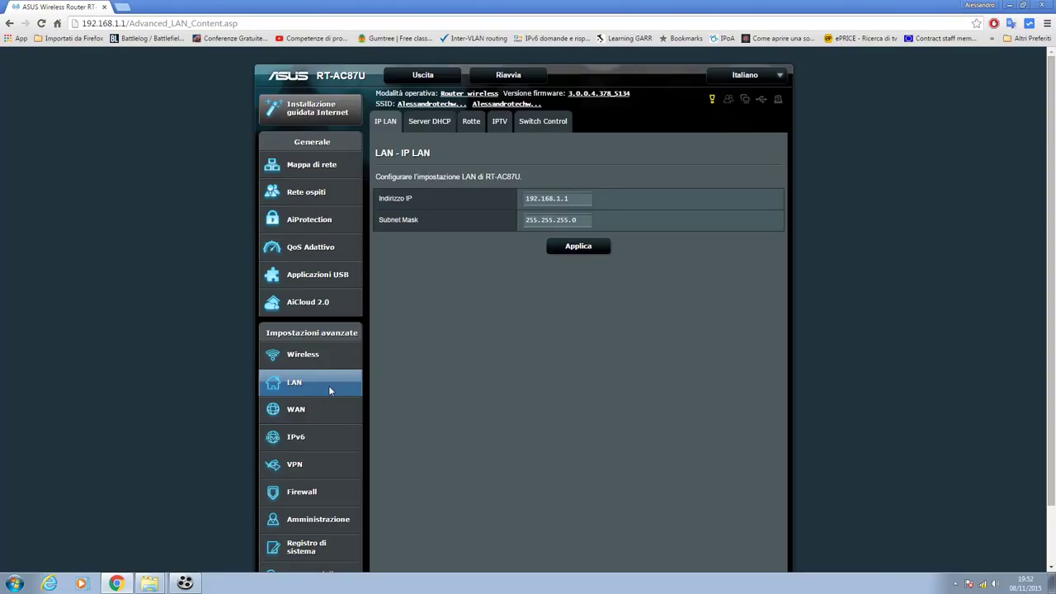
# Review the LAN DHCP server settings with the client list for manual IP assignment, and view the IPv6 settings.
pyautogui.click(429, 122)
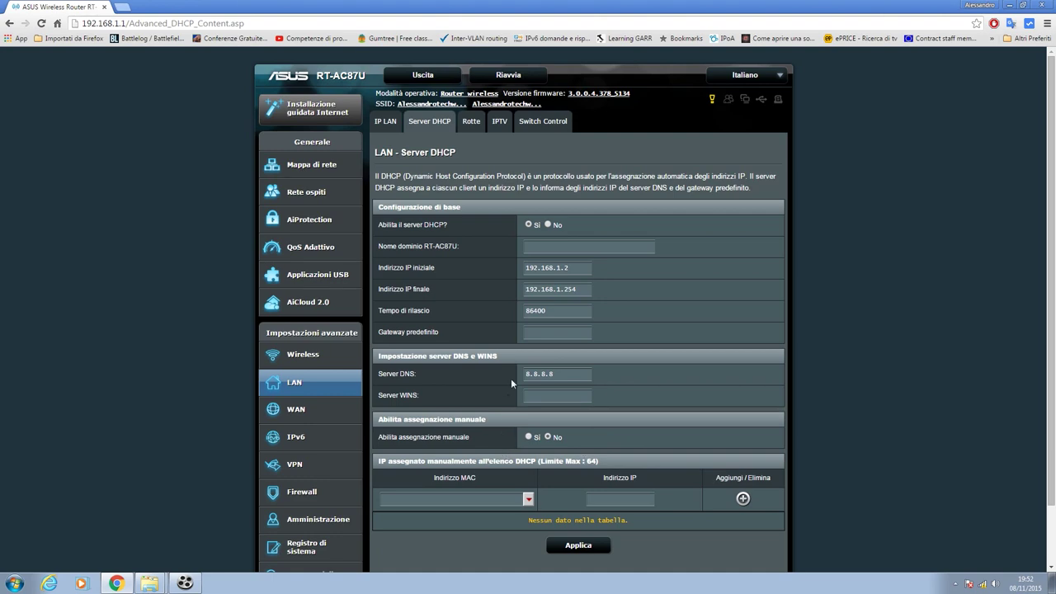
pyautogui.click(528, 499)
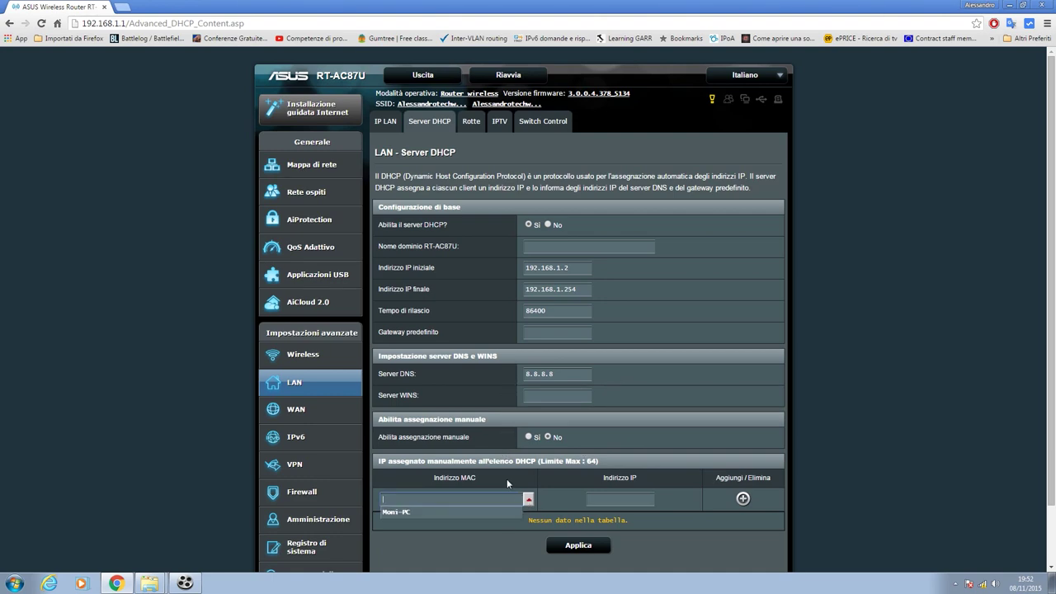
pyautogui.scroll(-1, 495, 475)
pyautogui.click(528, 432)
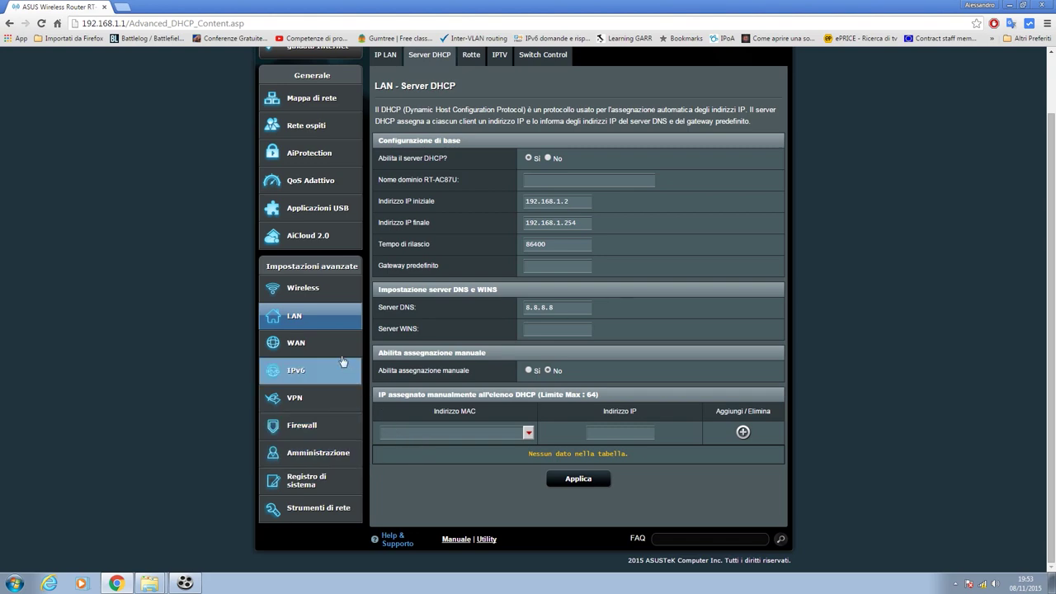
pyautogui.click(313, 367)
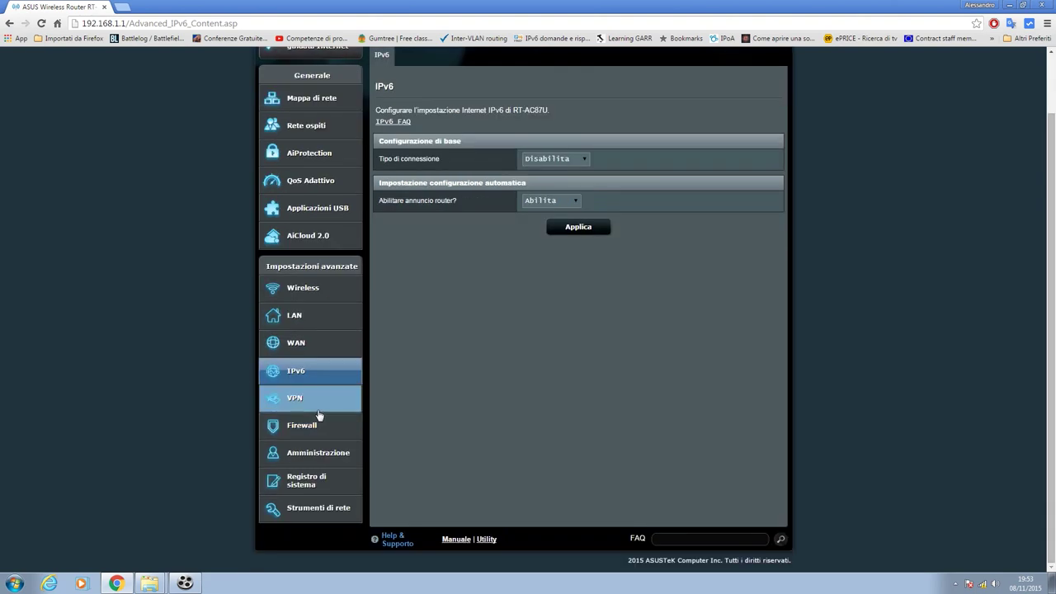
# Try switching on the PPTP VPN server without applying it, and view the OpenVPN server settings.
pyautogui.click(318, 401)
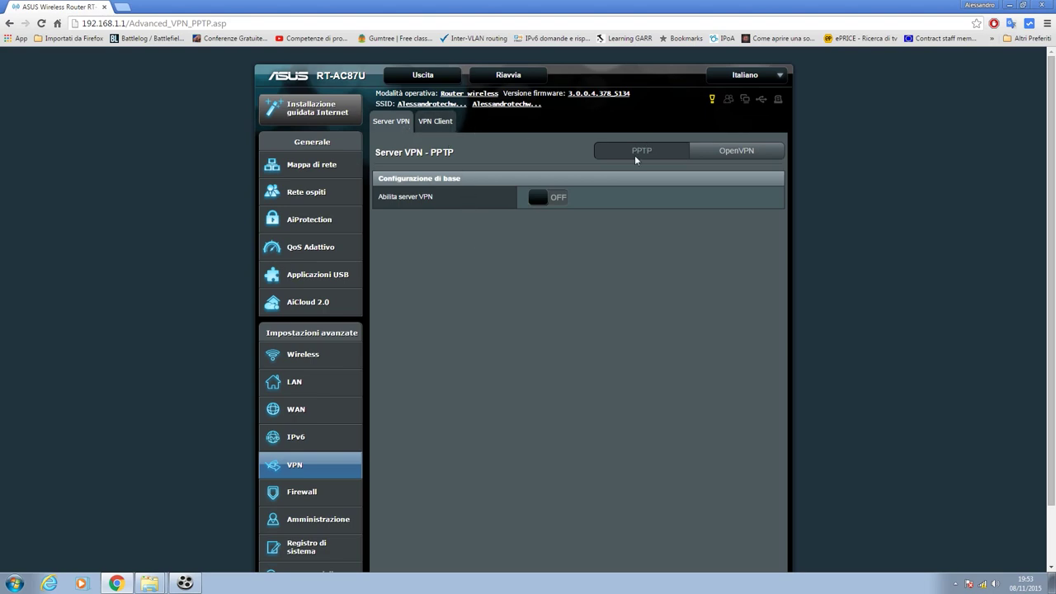
pyautogui.click(542, 201)
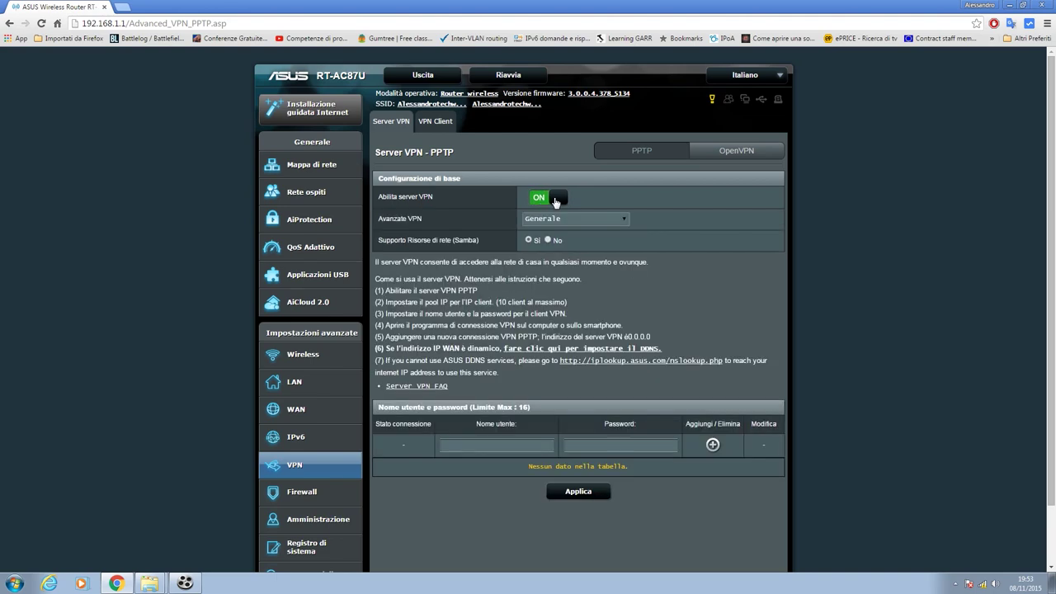
pyautogui.click(717, 150)
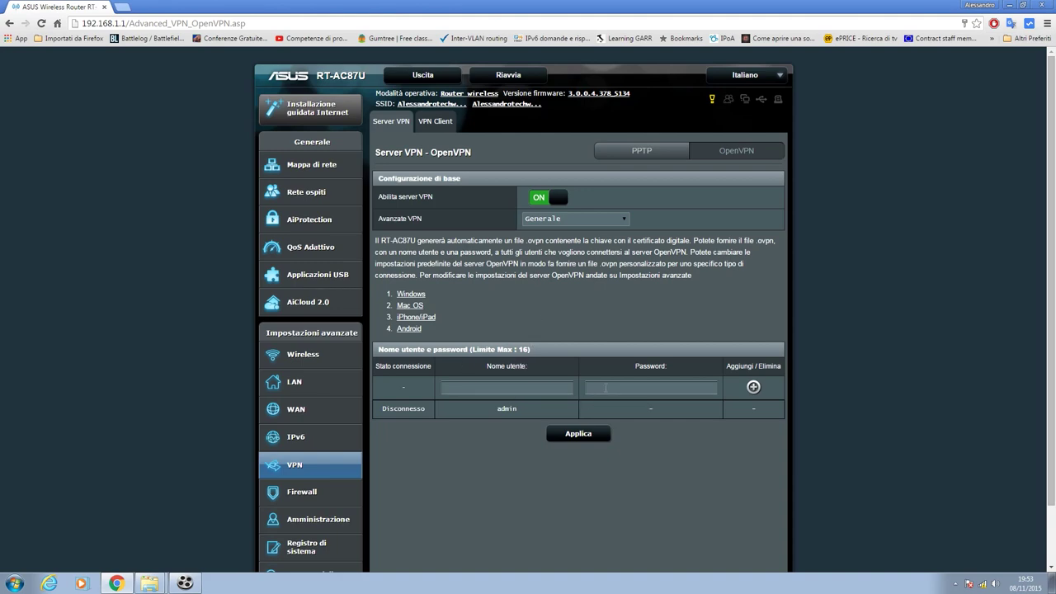
# Inspect the VPN client's new profile form with its OpenVPN options, cancel it, and return to the VPN server settings.
pyautogui.click(437, 123)
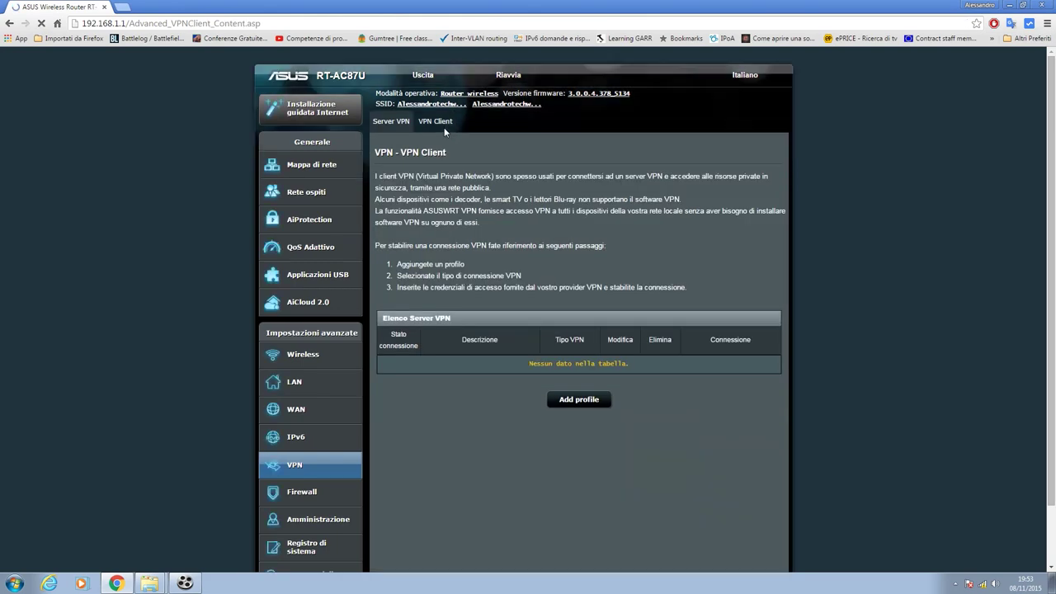
pyautogui.click(587, 406)
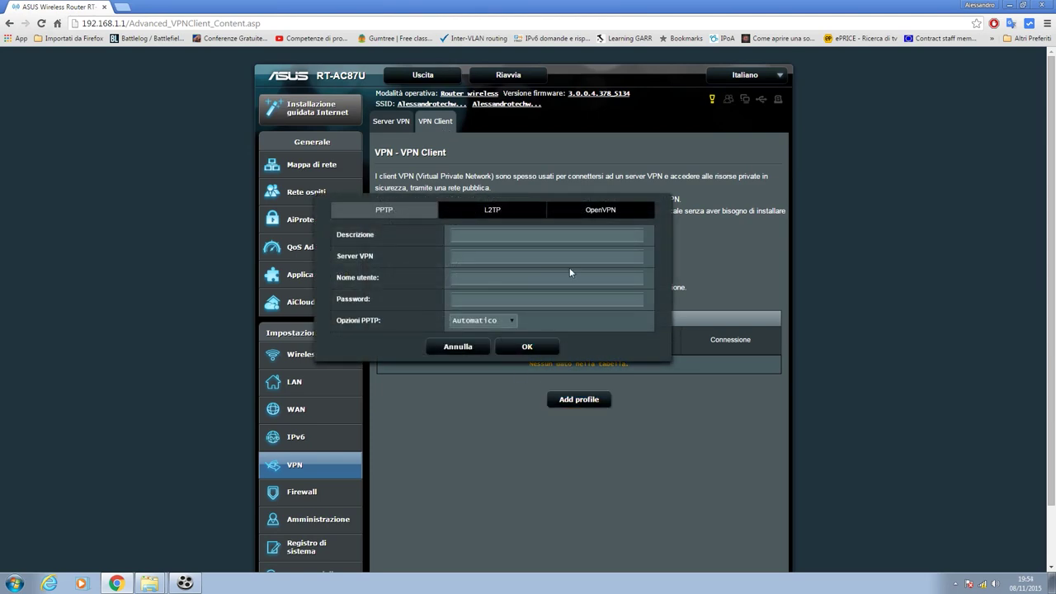
pyautogui.click(608, 210)
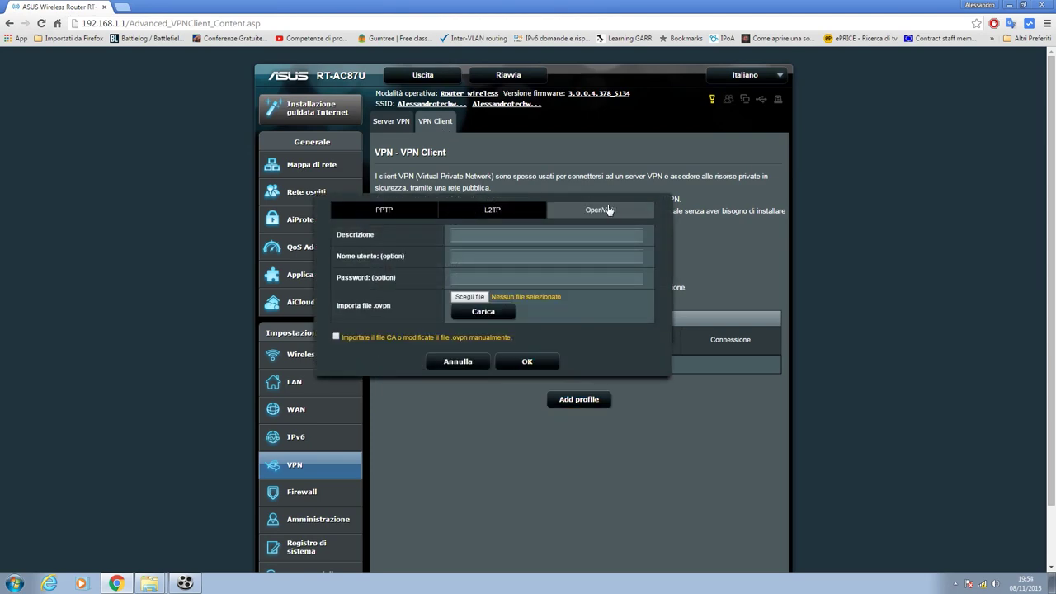
pyautogui.click(475, 366)
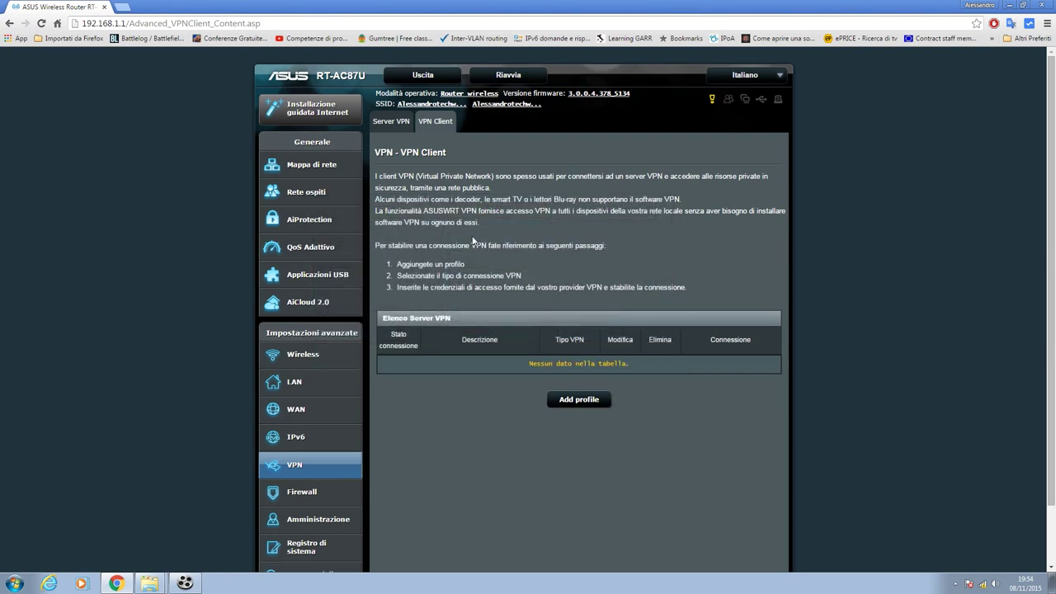
pyautogui.click(391, 121)
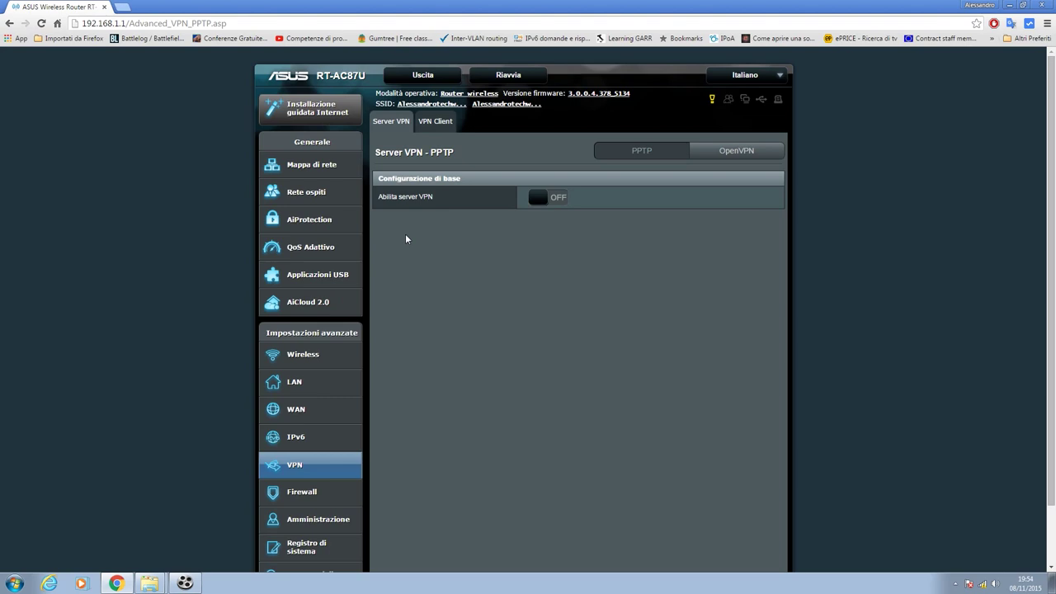
# Review the general firewall settings along with the URL filter and the keyword filter.
pyautogui.click(318, 495)
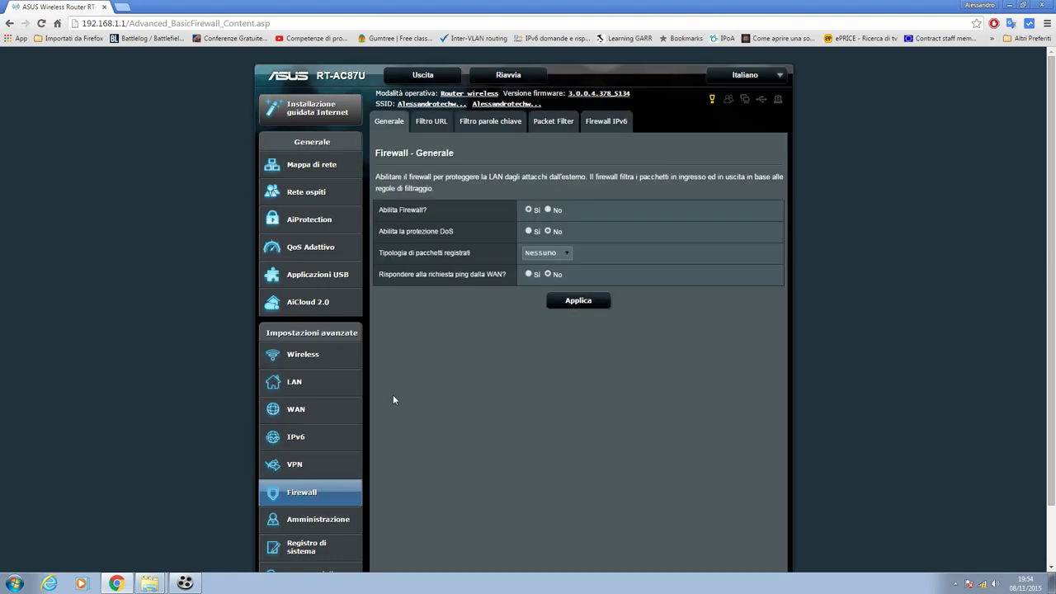
pyautogui.click(442, 122)
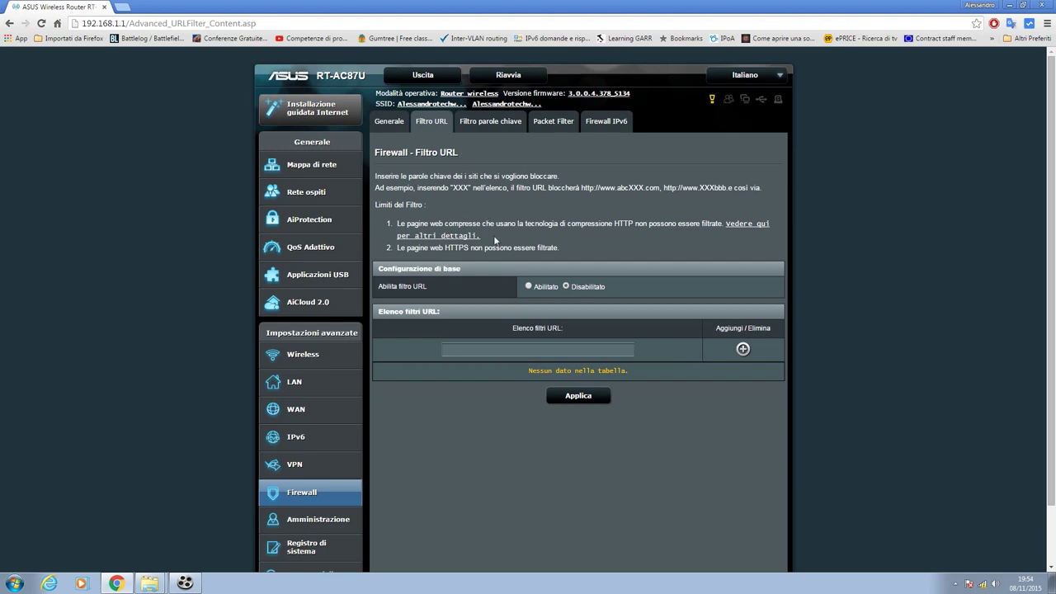
pyautogui.click(489, 123)
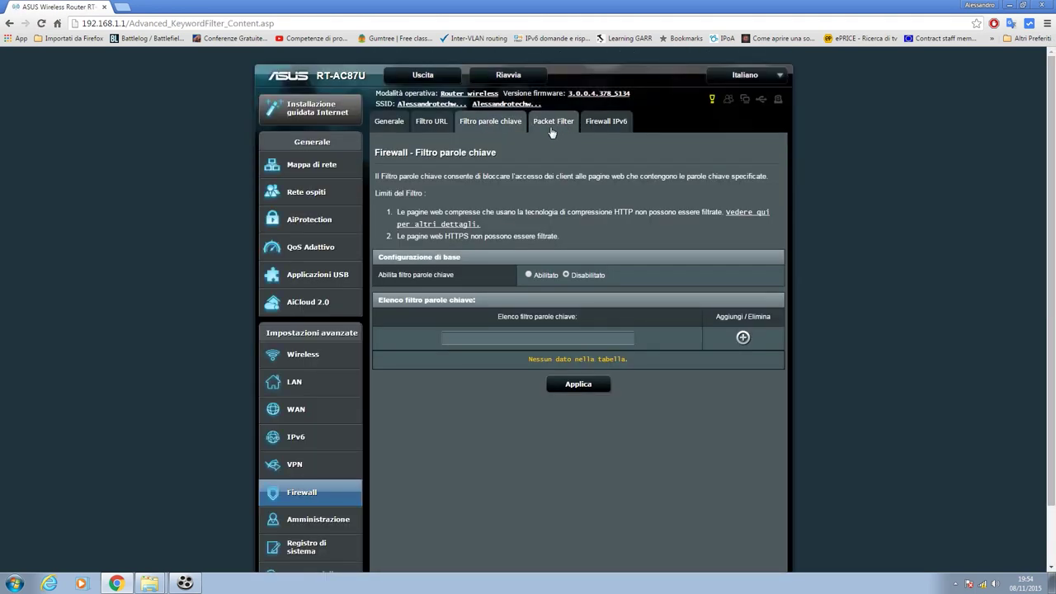
# Review the router's administration settings for operating mode, firmware update and configuration restore/save/upload.
pyautogui.scroll(-1, 359, 355)
pyautogui.click(318, 454)
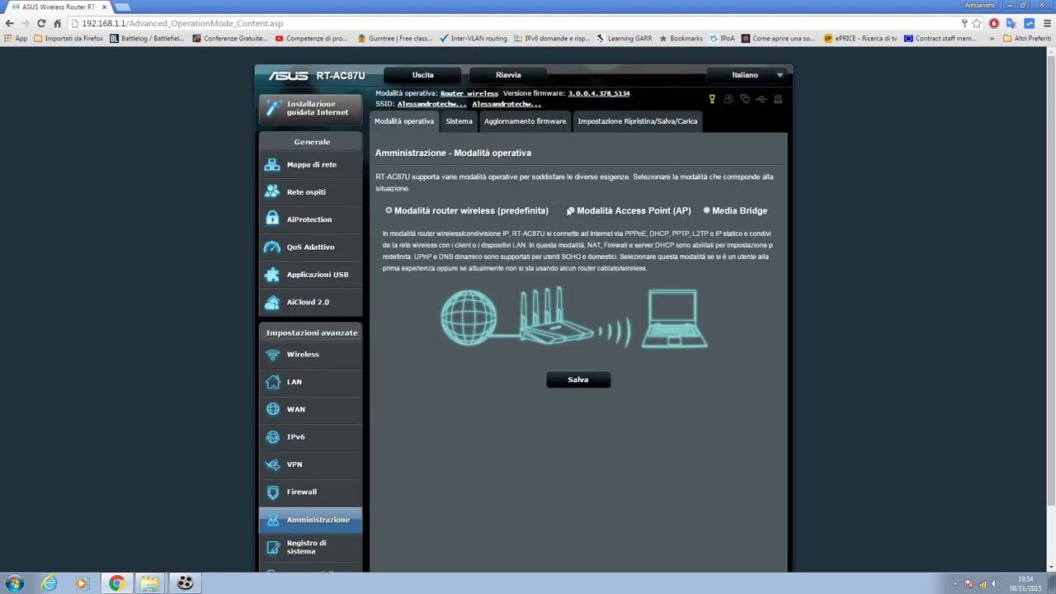
pyautogui.click(517, 124)
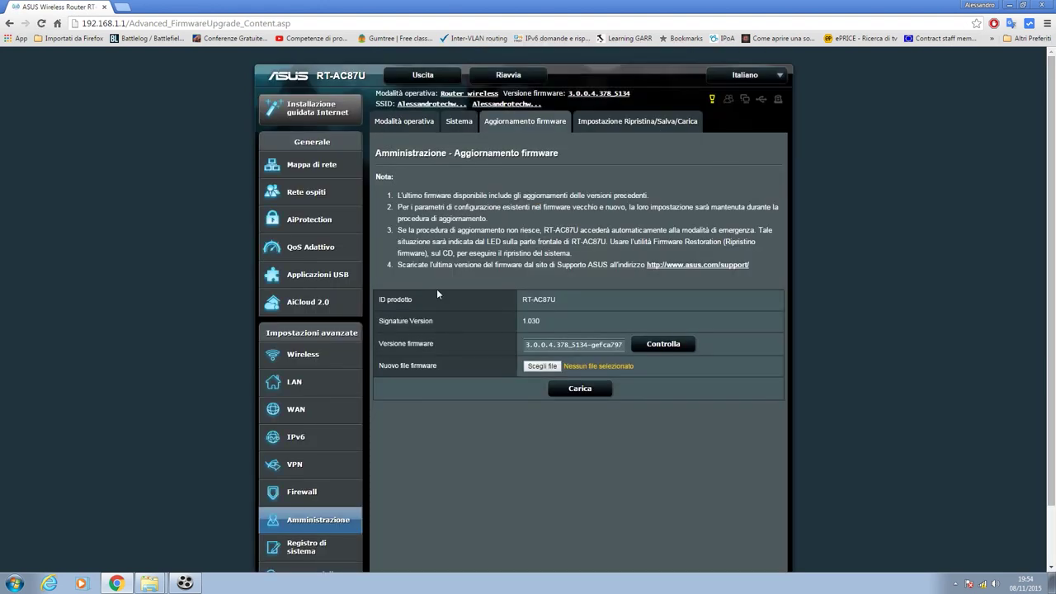
pyautogui.scroll(-2, 347, 332)
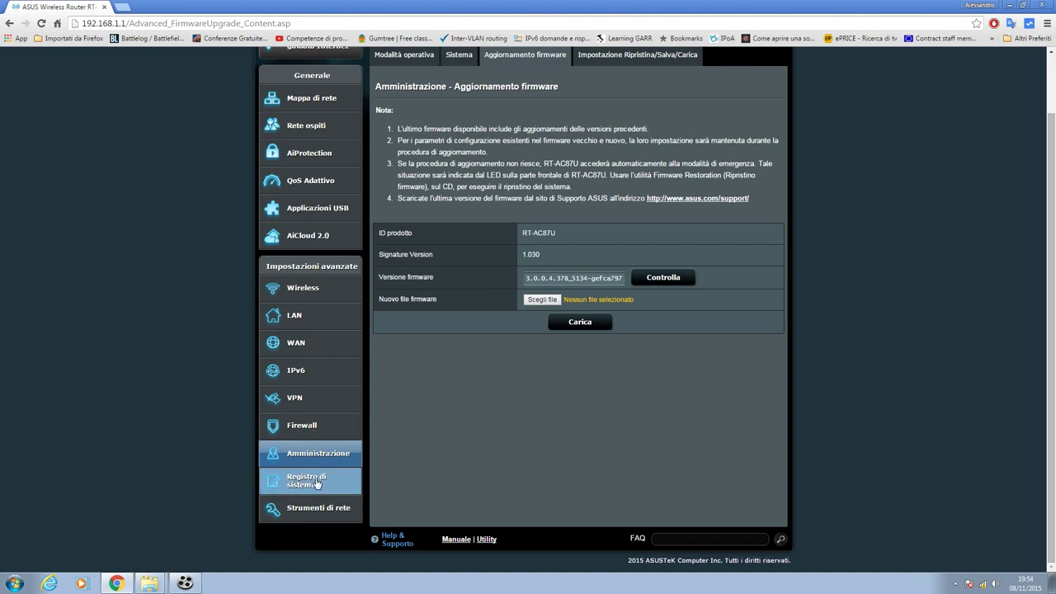
pyautogui.scroll(2, 462, 289)
pyautogui.click(618, 125)
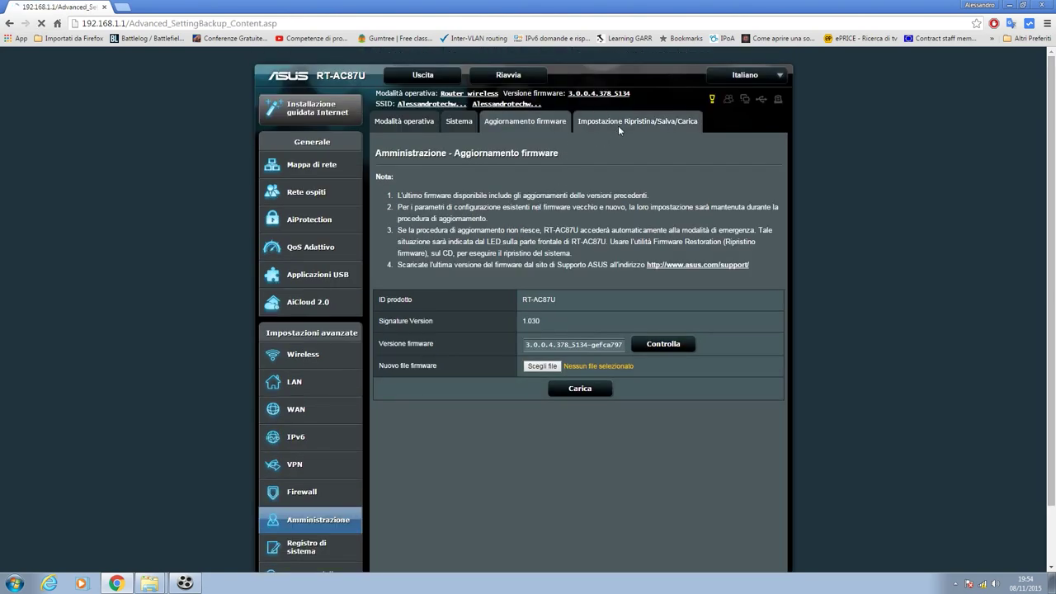
pyautogui.click(399, 121)
# Examine the administration system settings, including the router's login name and new password fields.
pyautogui.click(465, 122)
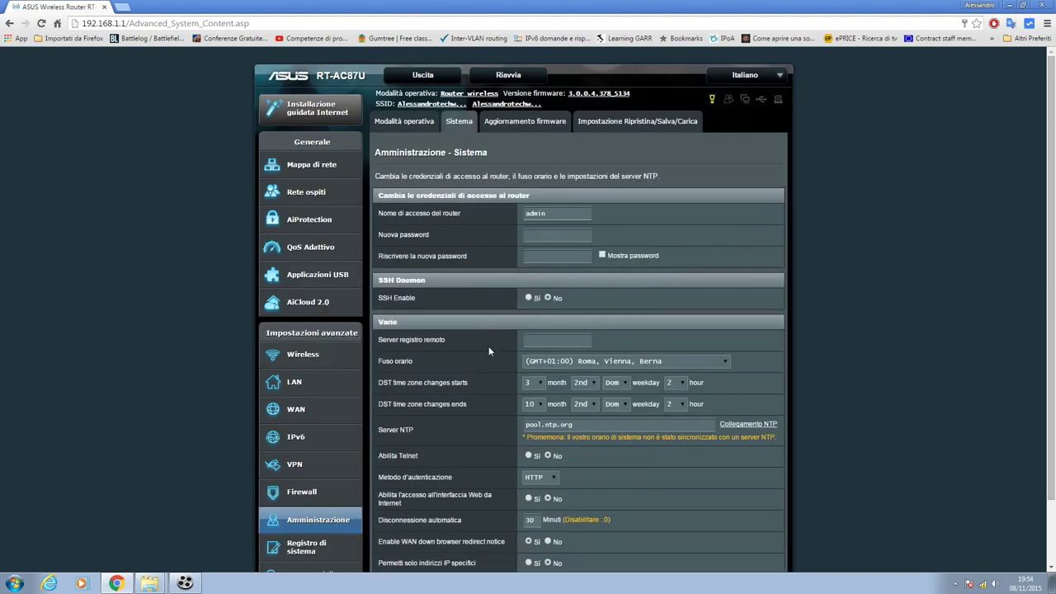
pyautogui.scroll(-2, 522, 306)
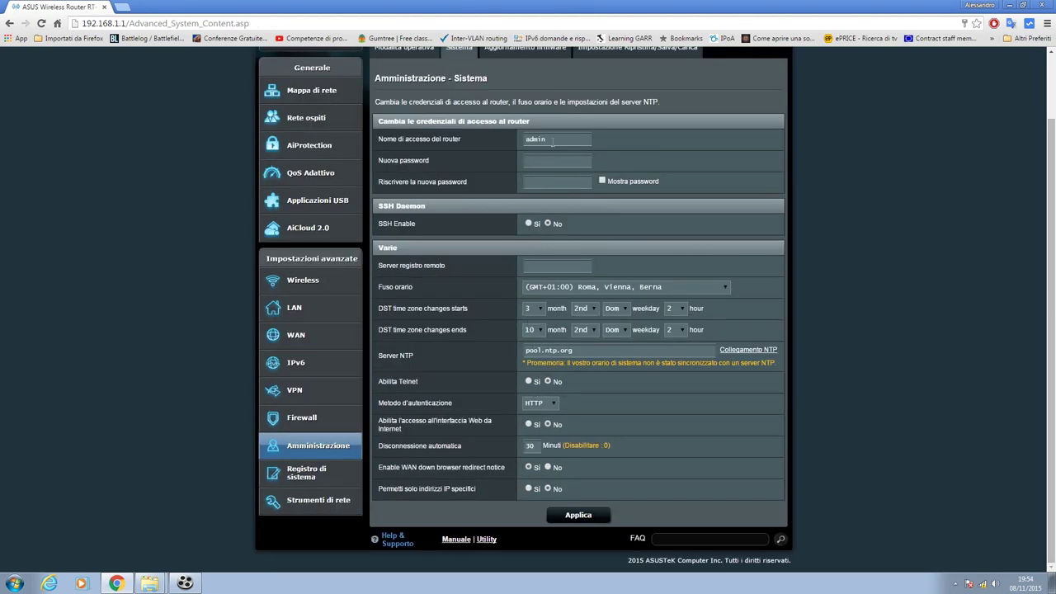
pyautogui.doubleClick(545, 139)
pyautogui.click(573, 165)
pyautogui.click(640, 169)
# Try switching on Smart QoS, changing its type to Tipo Tradizionale and back to Tipo Adattivo without applying.
pyautogui.click(310, 173)
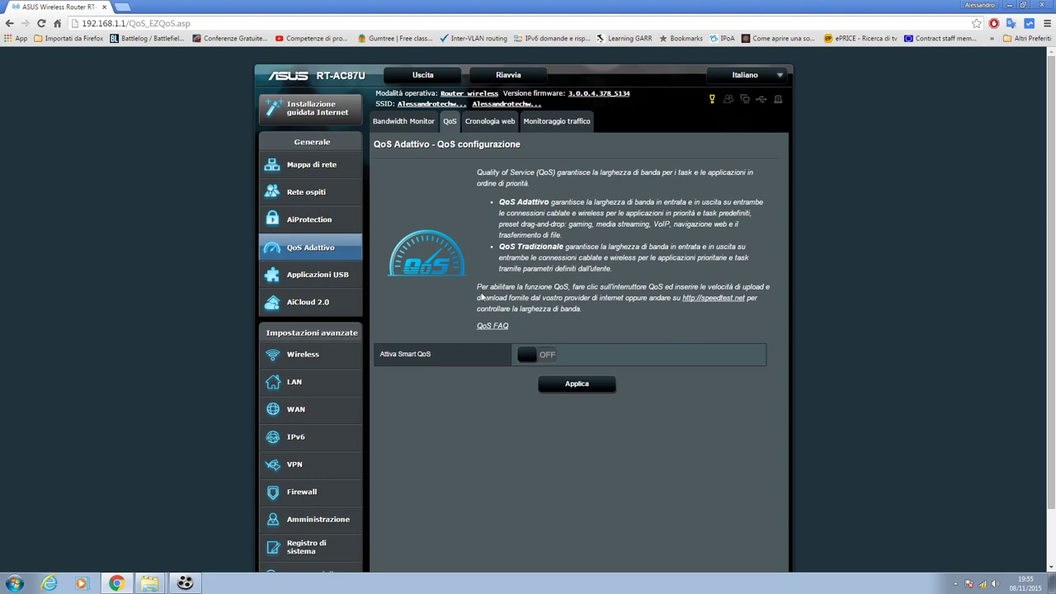
pyautogui.click(531, 356)
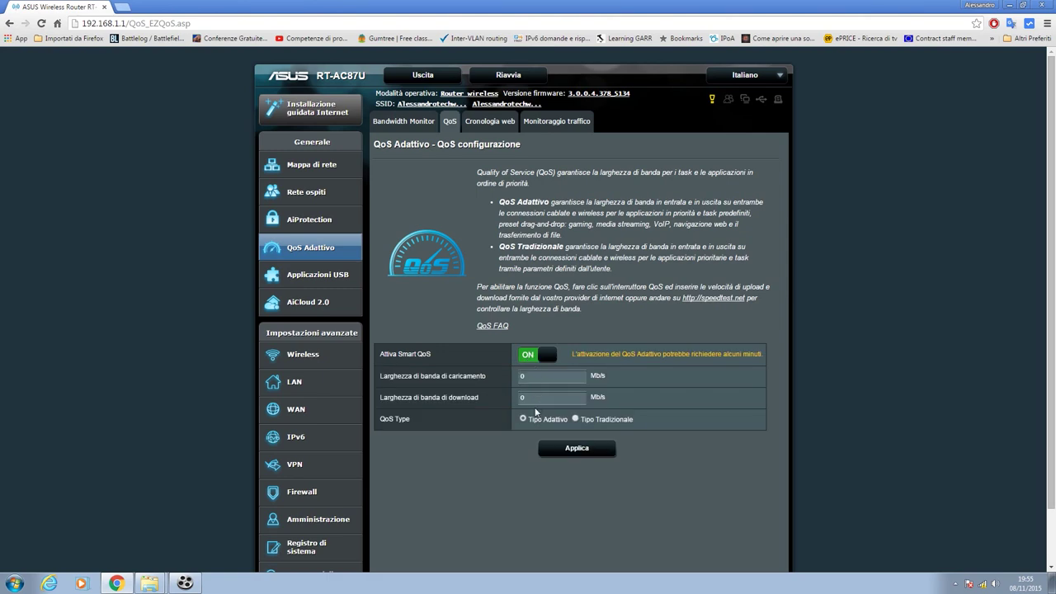
pyautogui.click(576, 419)
pyautogui.click(523, 419)
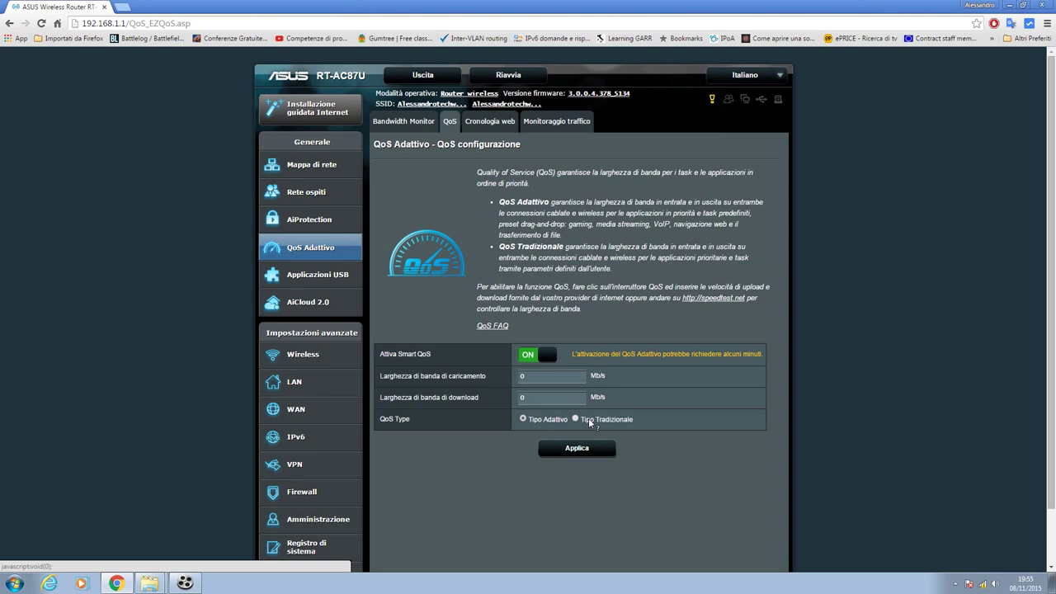
# View the QoS web history and the AiCloud 2.0 services, and open the USB applications.
pyautogui.click(501, 122)
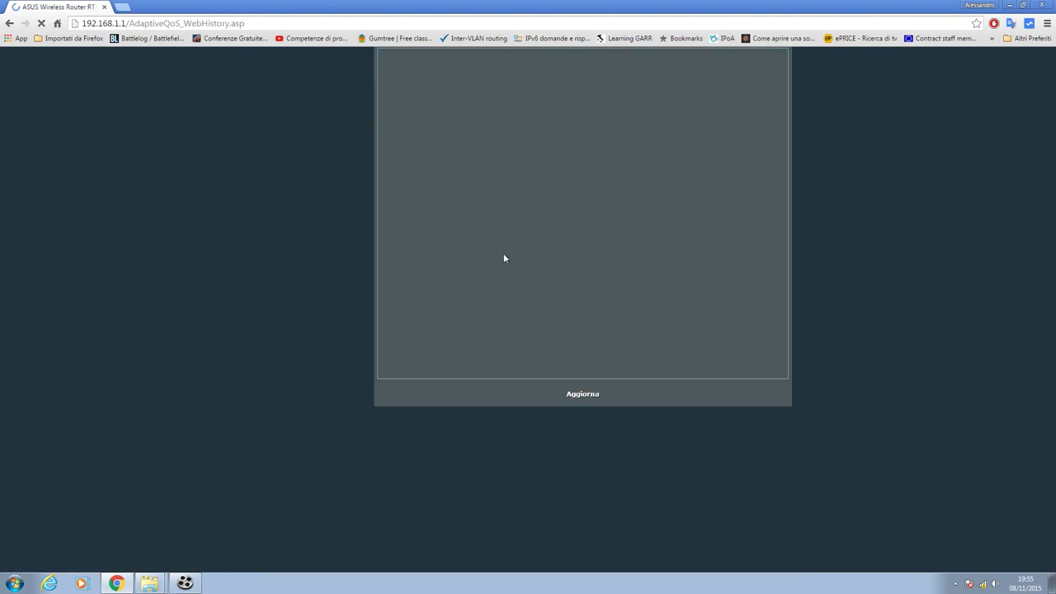
pyautogui.click(449, 121)
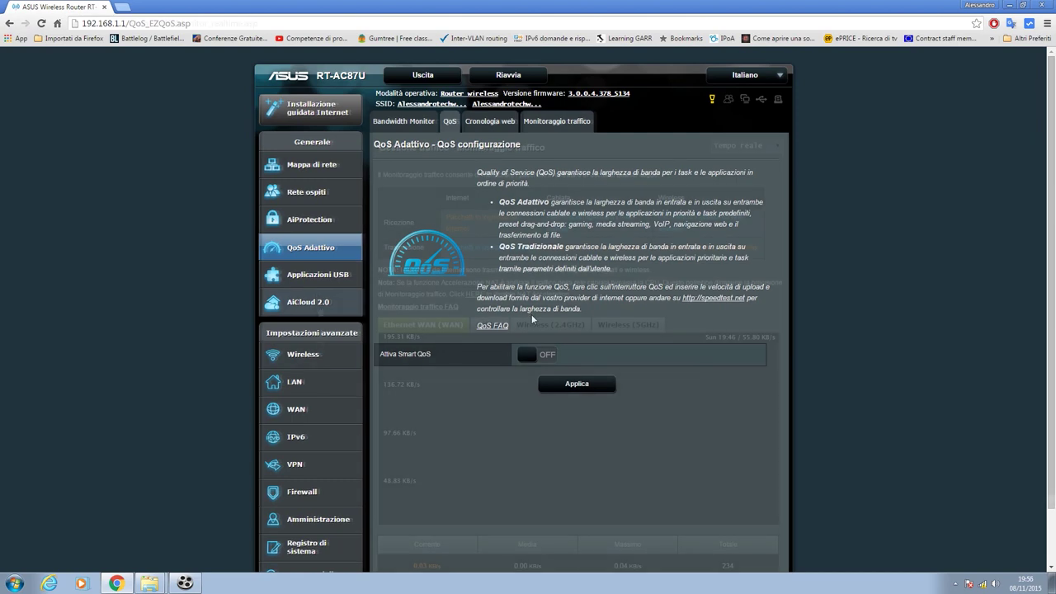
pyautogui.click(314, 305)
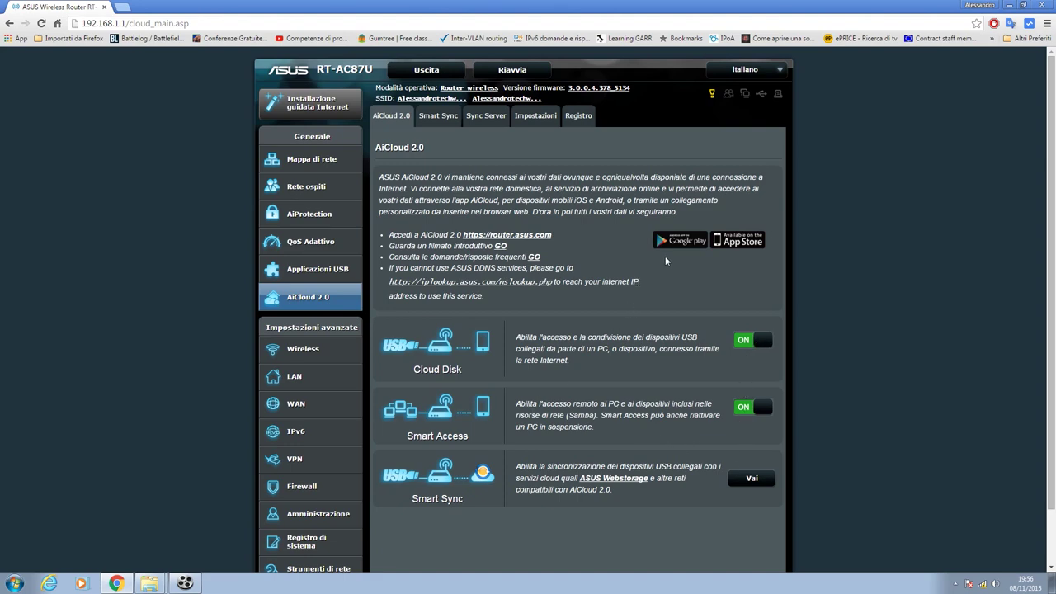
pyautogui.click(318, 271)
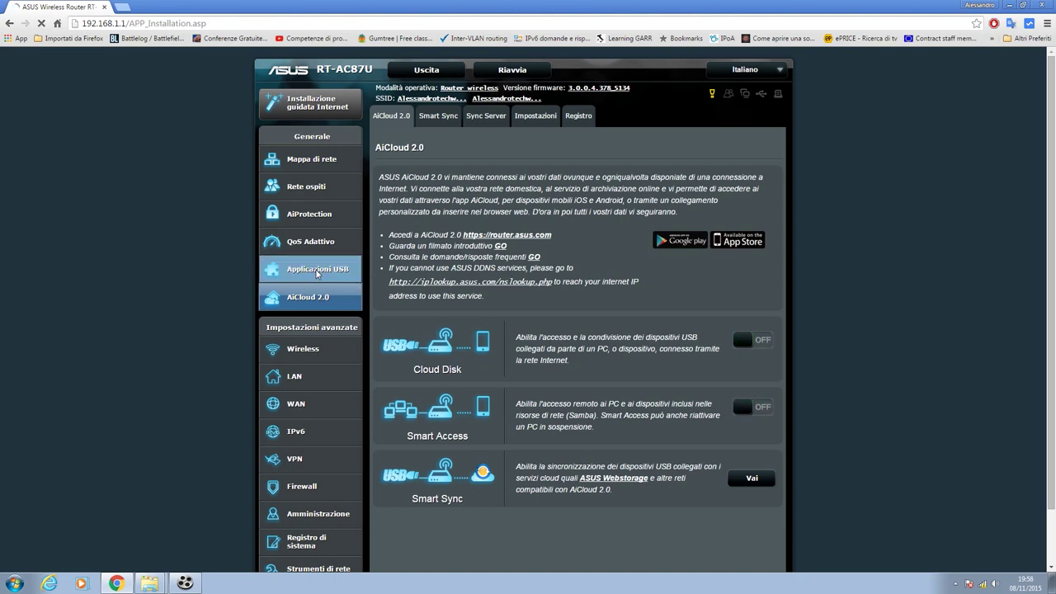